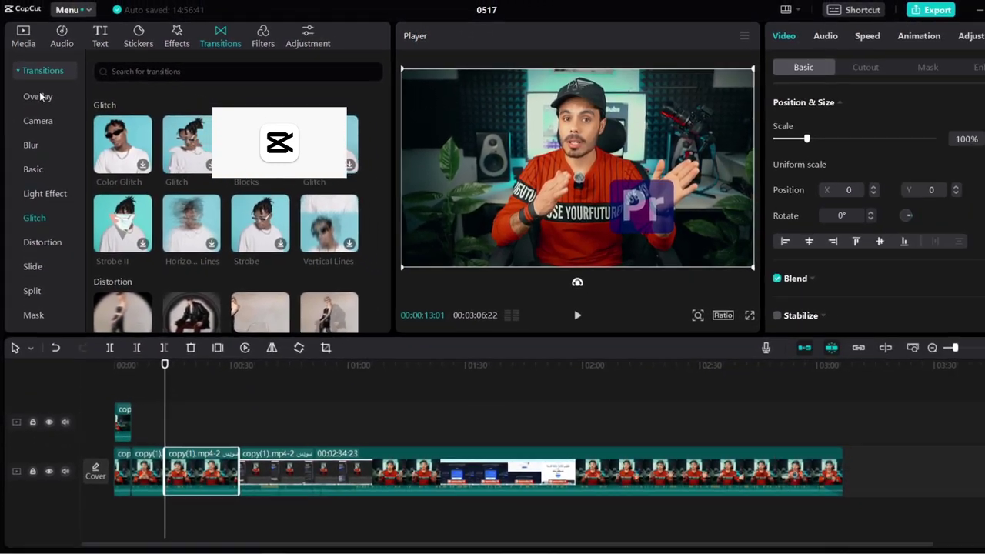
Step: Add the Mix overlay transition at the cut between the presenter clip and the screen-recording clip, and lengthen it to about 1.5 s
click(39, 96)
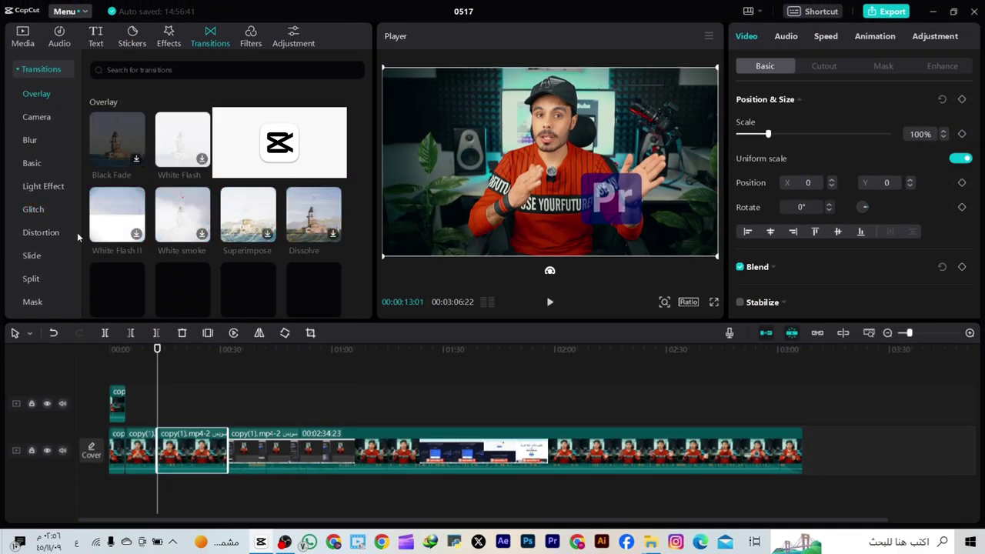
drag(954, 348, 961, 354)
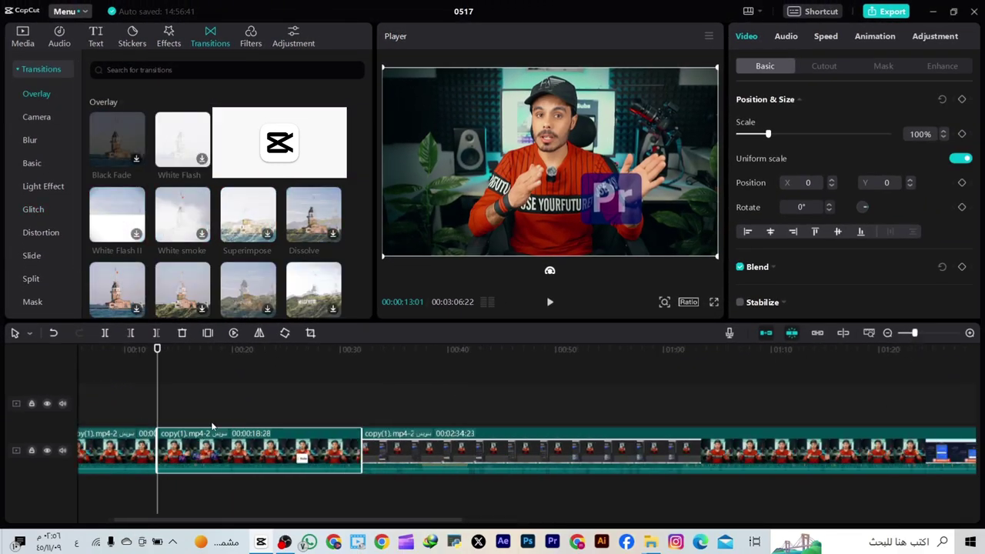
drag(162, 378, 354, 456)
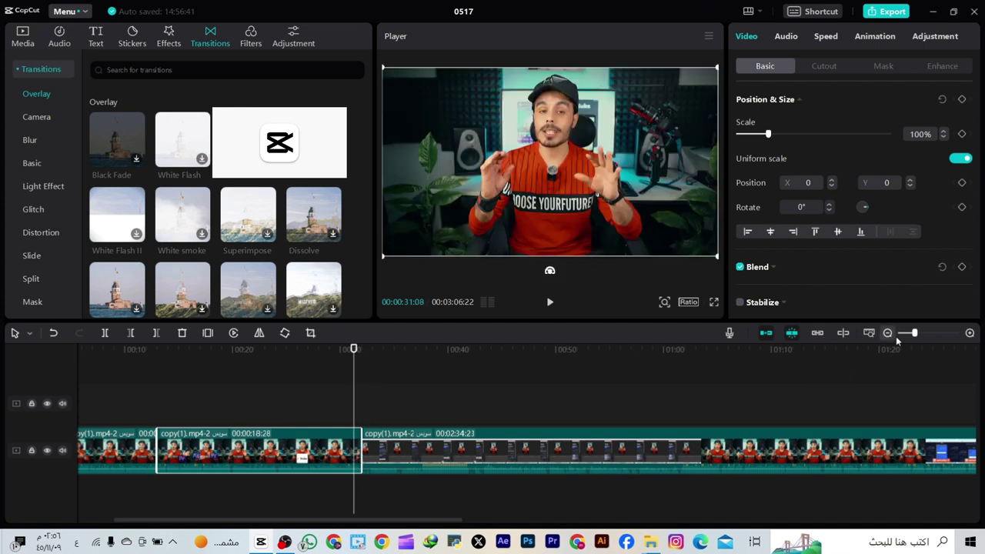
click(924, 337)
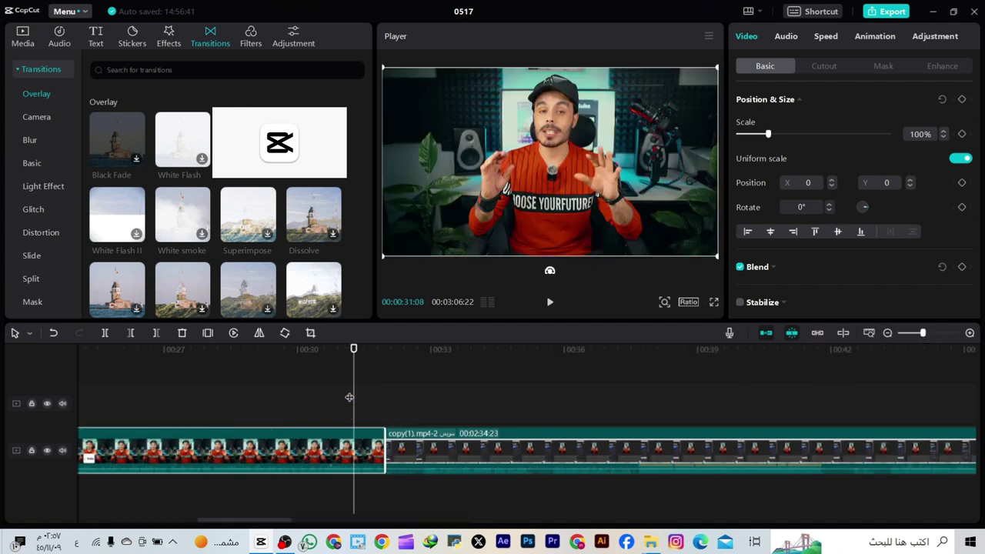
drag(364, 402, 380, 409)
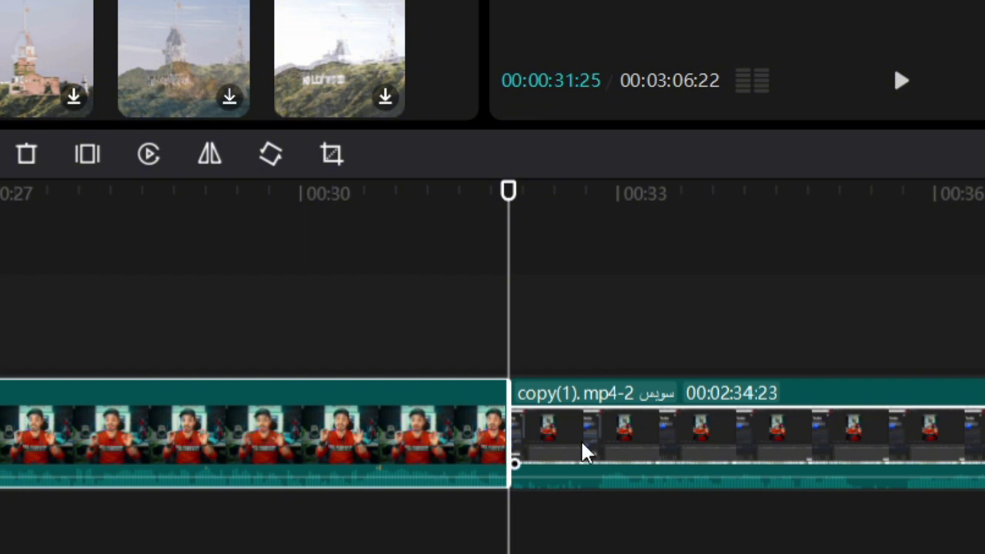
click(647, 408)
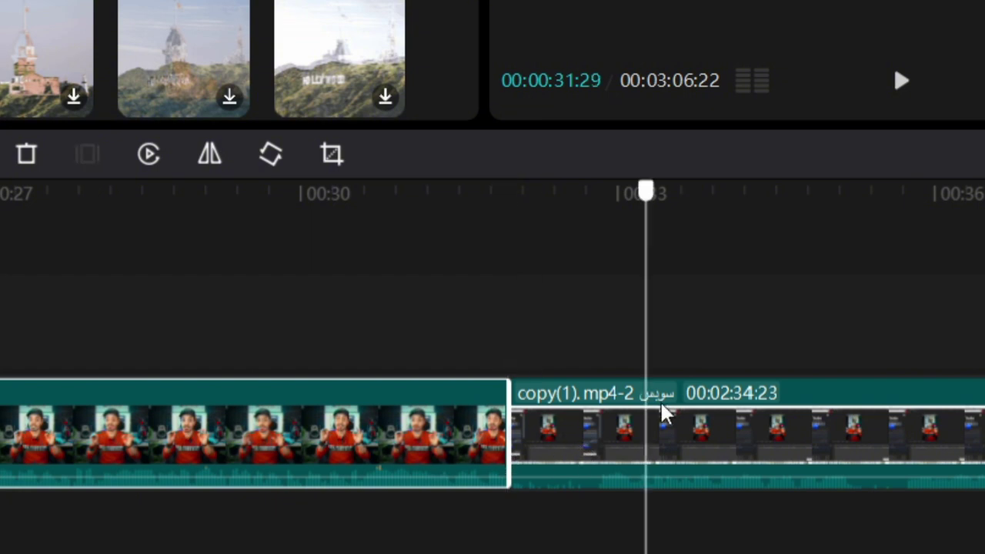
click(797, 431)
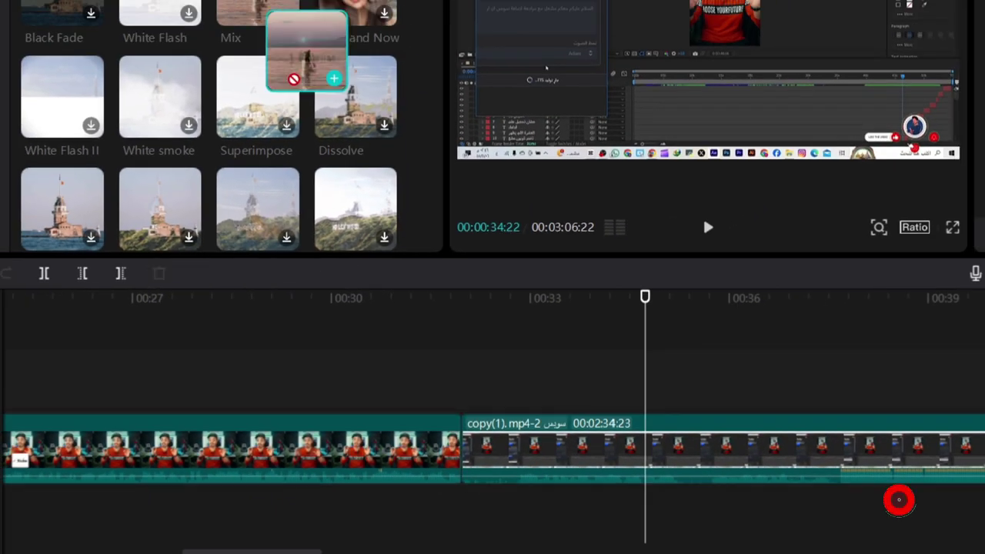
drag(307, 50, 633, 450)
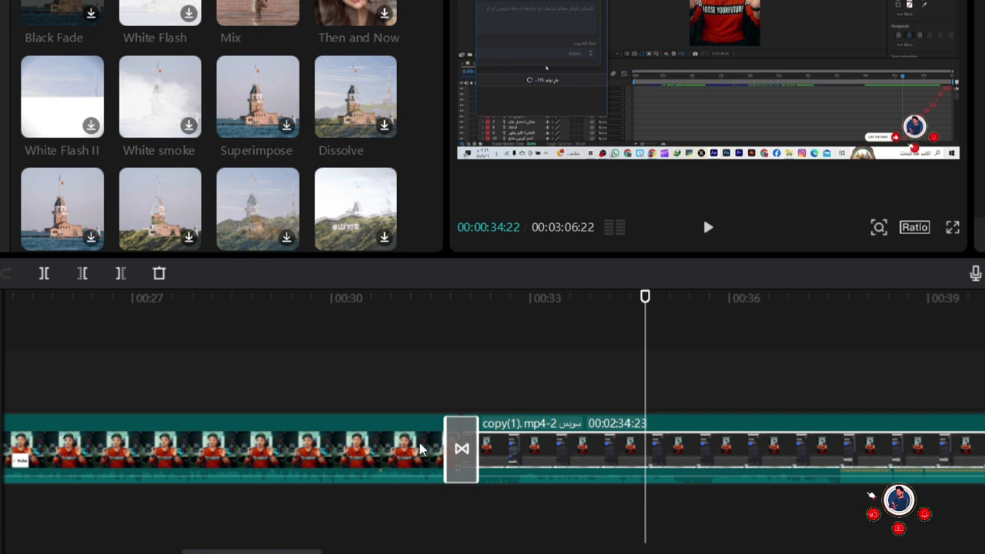
drag(644, 358, 447, 359)
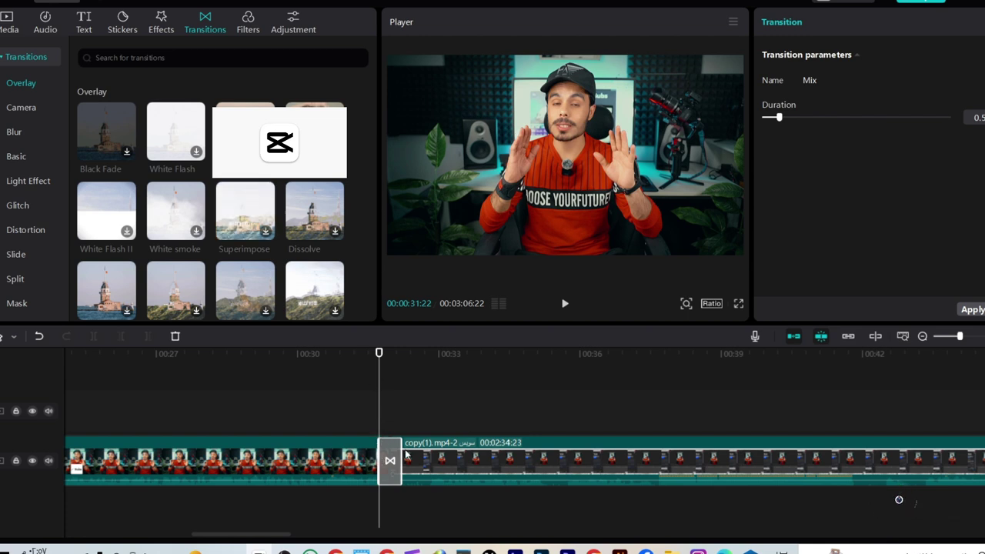
drag(403, 453, 424, 456)
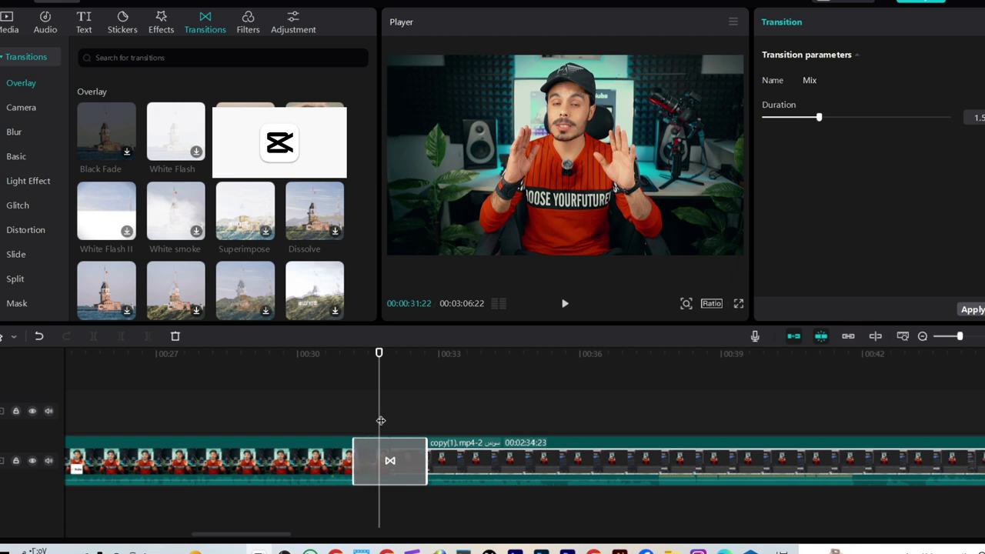
Step: Play the section around the Mix transition twice and scrub back through it to examine the blend
click(567, 308)
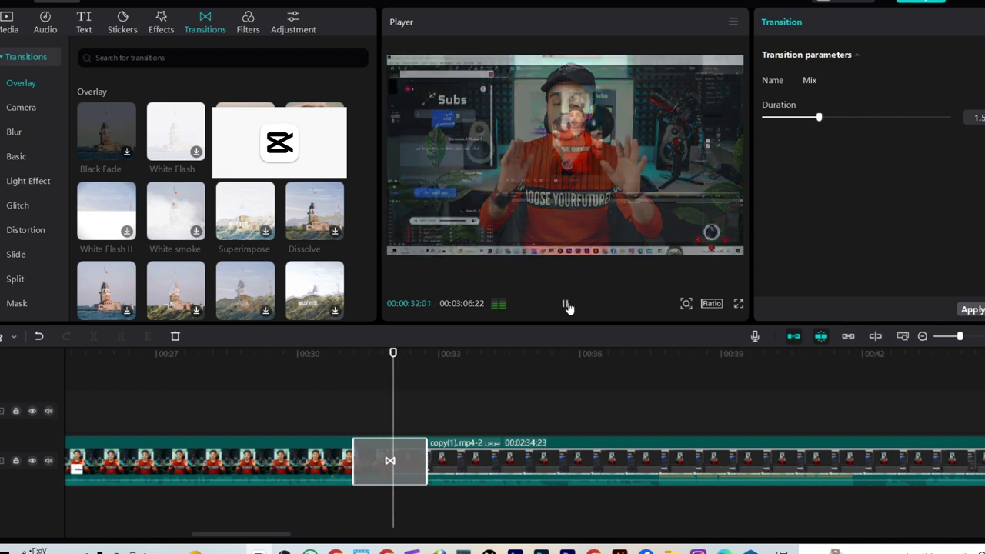
click(566, 306)
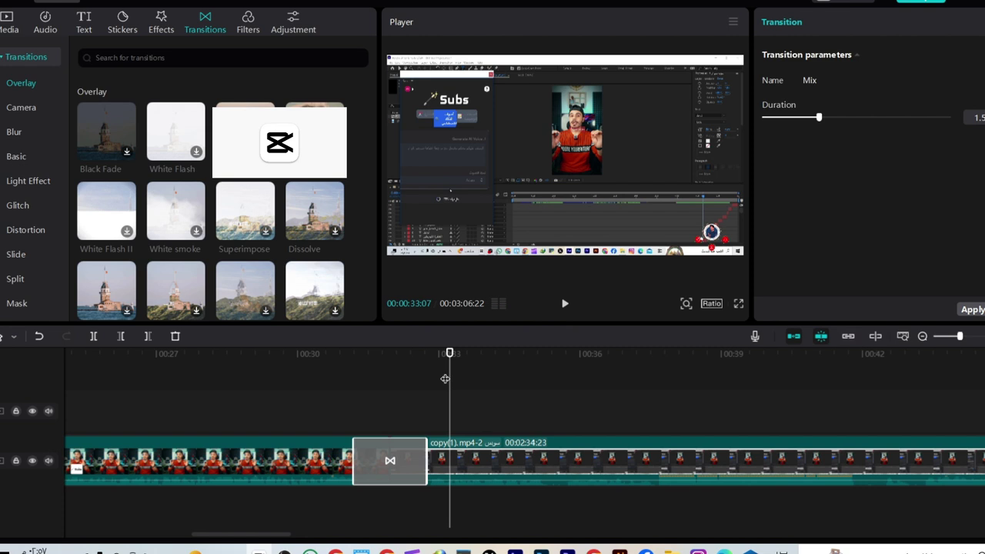
click(318, 377)
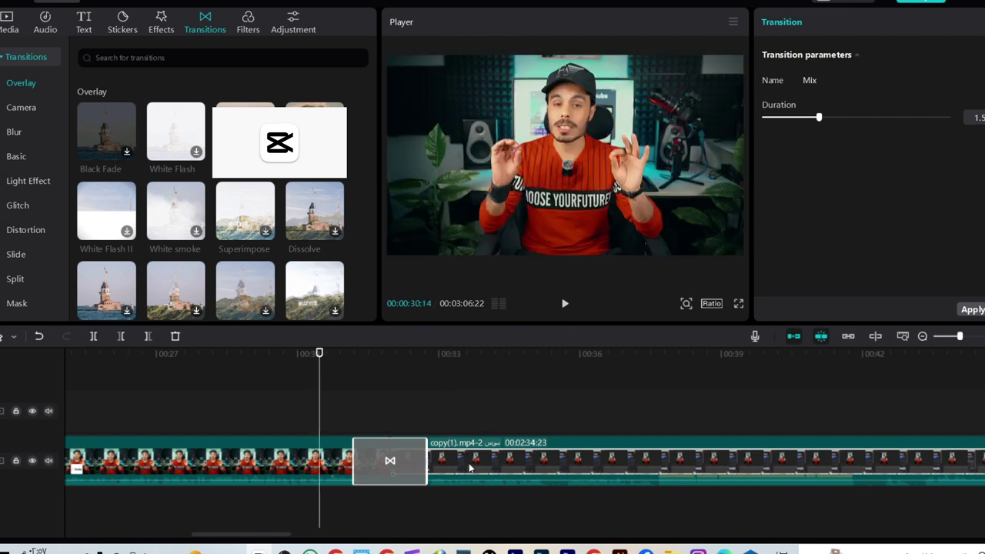
click(564, 305)
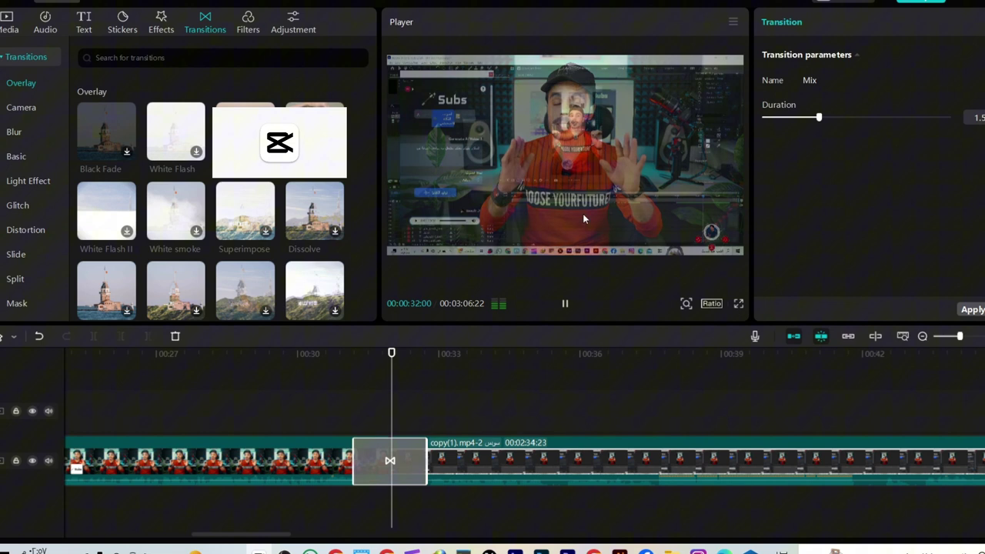
click(566, 304)
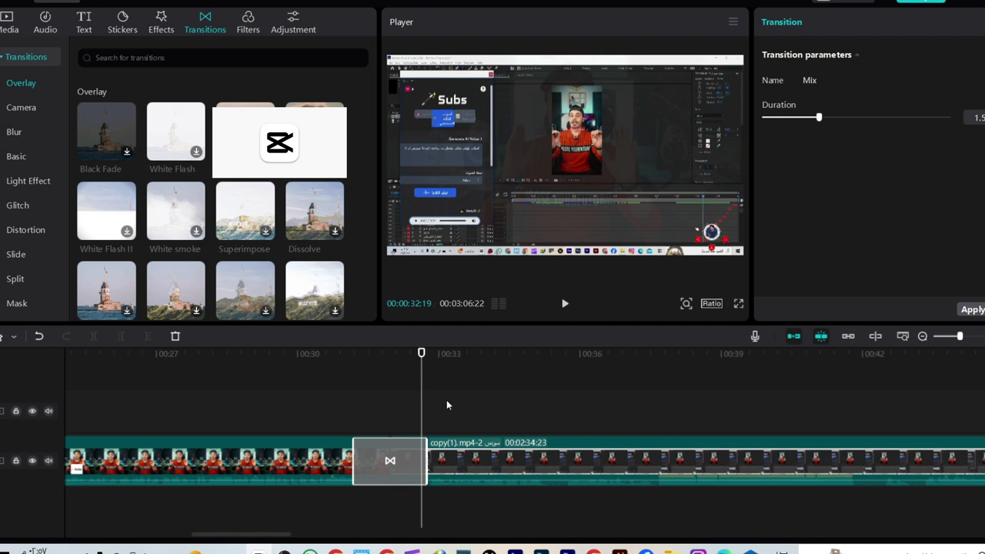
drag(425, 387, 367, 411)
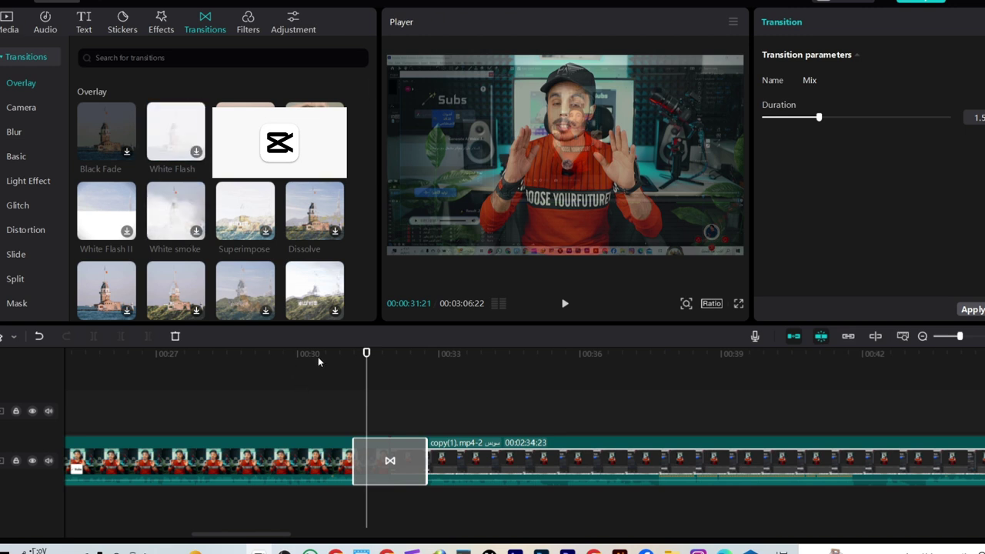
Step: Replace the Mix transition with Black Fade at the same cut and preview it
key(Delete)
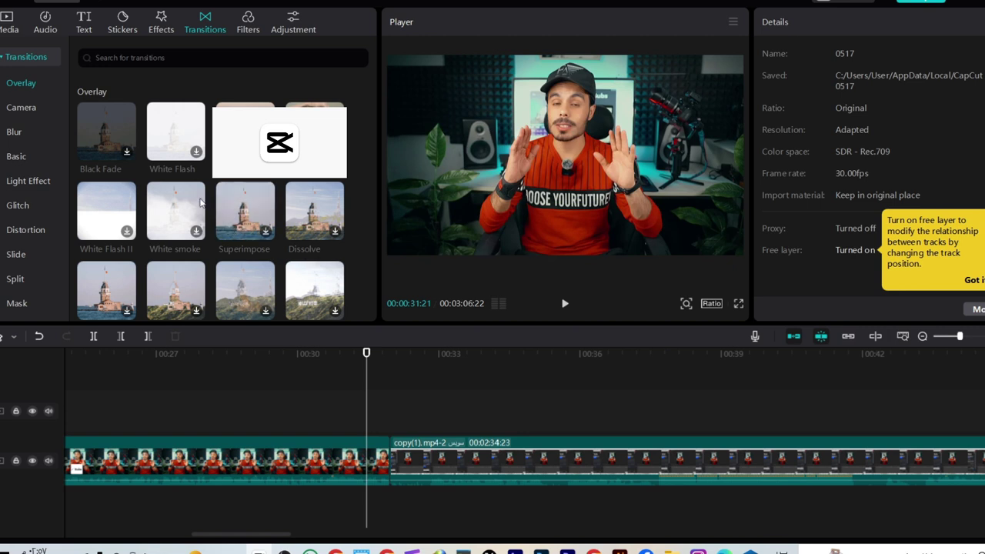
drag(100, 135, 353, 456)
click(345, 416)
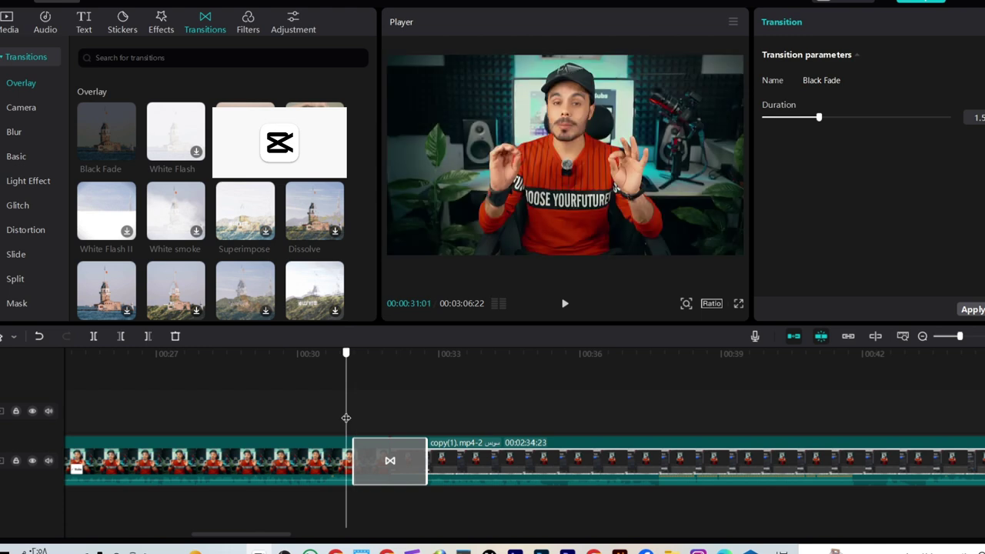
drag(345, 418, 368, 420)
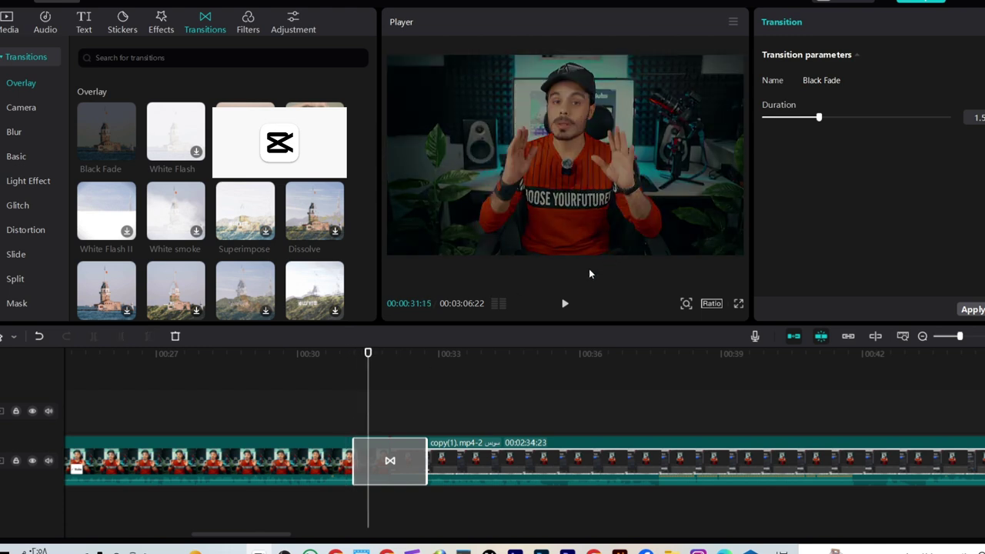
click(572, 307)
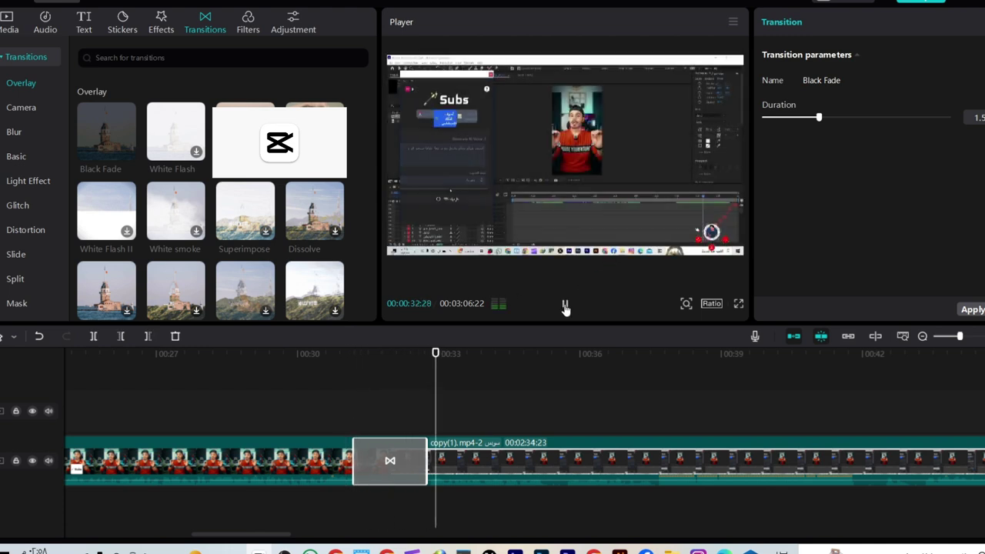
click(565, 308)
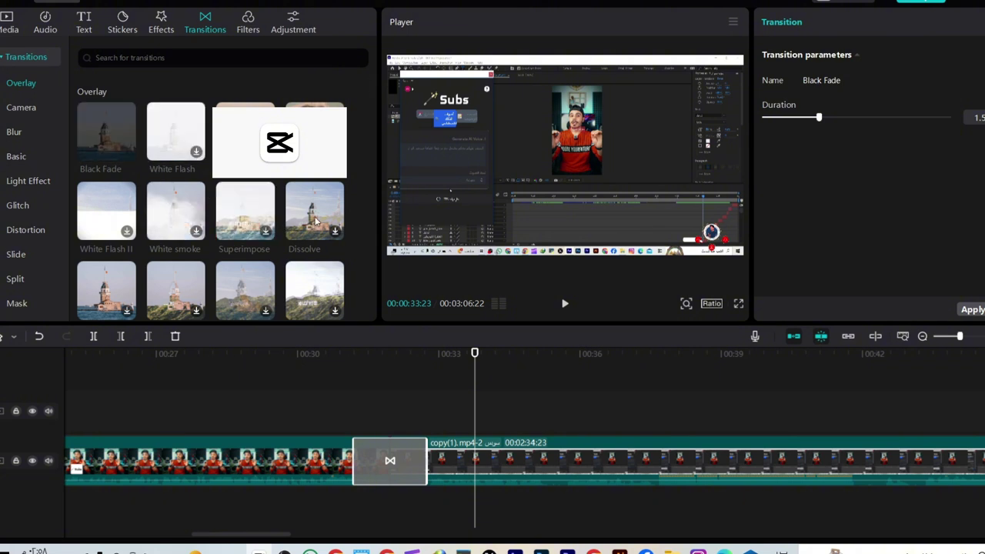
Step: Remove the Black Fade transition and put Dissolve at the same cut, lengthened to about 1.8 s
click(316, 221)
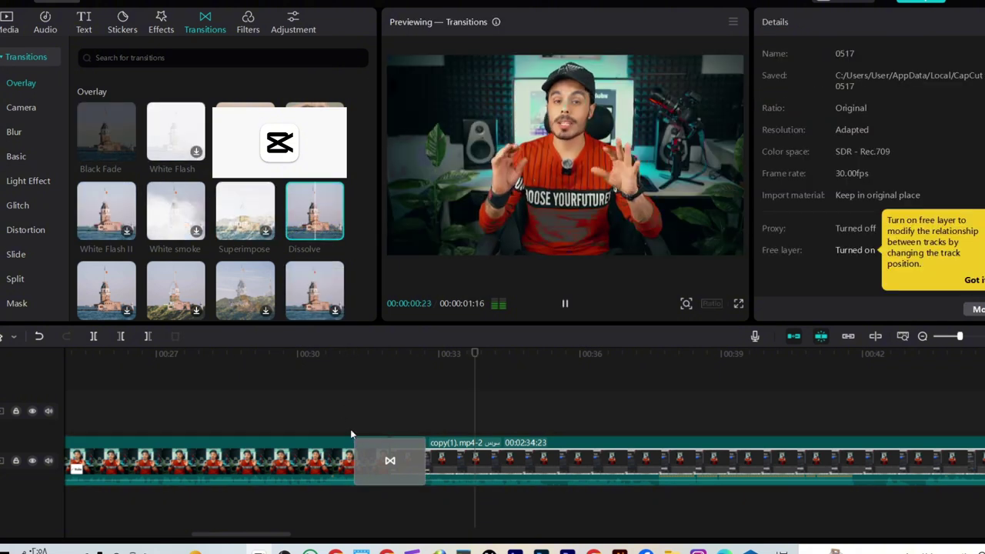
click(388, 461)
key(Delete)
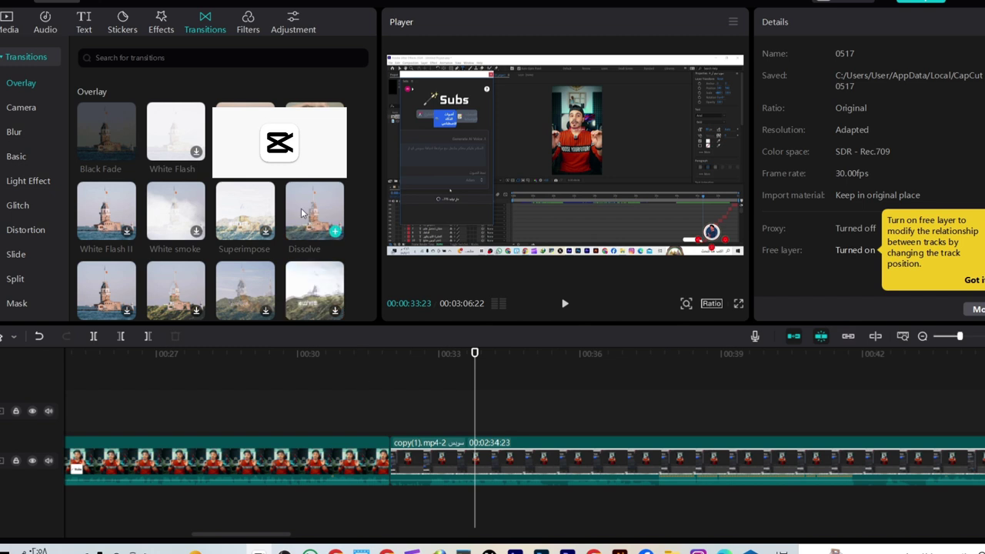
drag(316, 223, 347, 456)
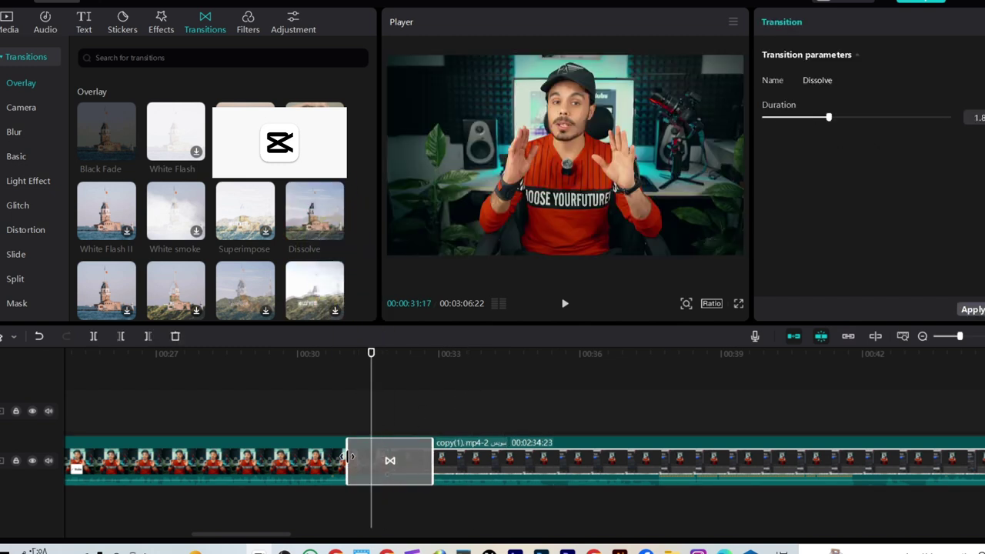
Step: Play back the Dissolve transition from just before it starts
drag(372, 407, 338, 415)
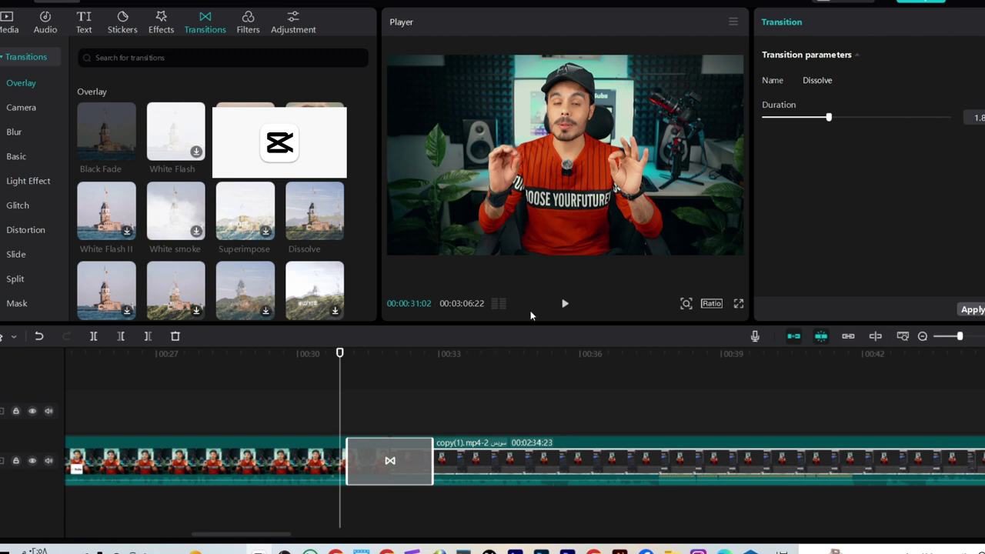
click(565, 305)
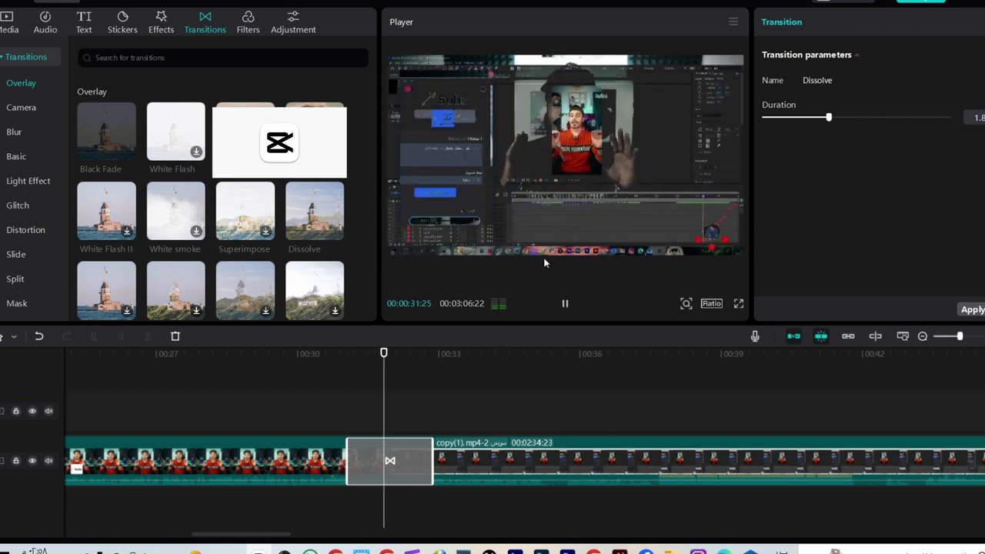
click(565, 304)
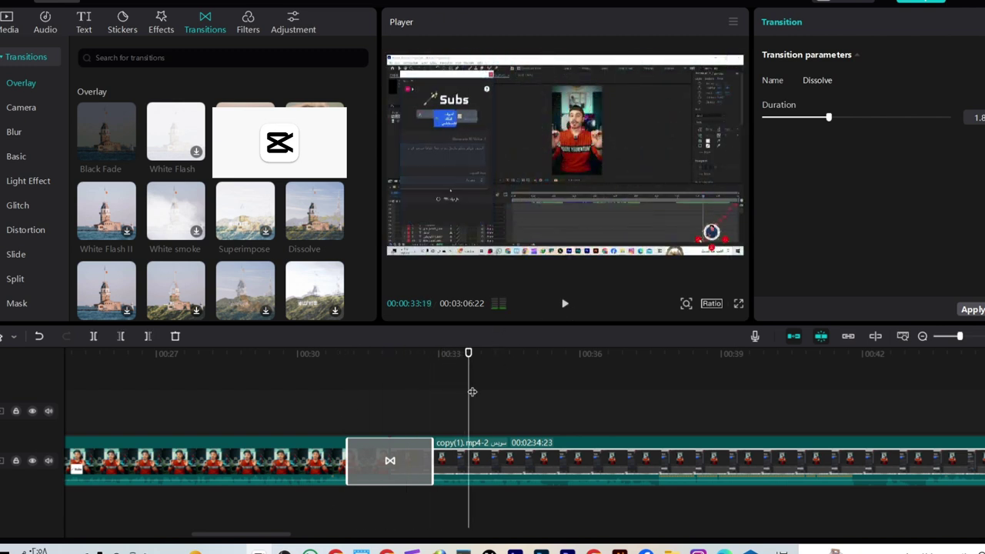
Step: Replace the Dissolve transition with Superimpose and preview the change between the two clips
click(263, 225)
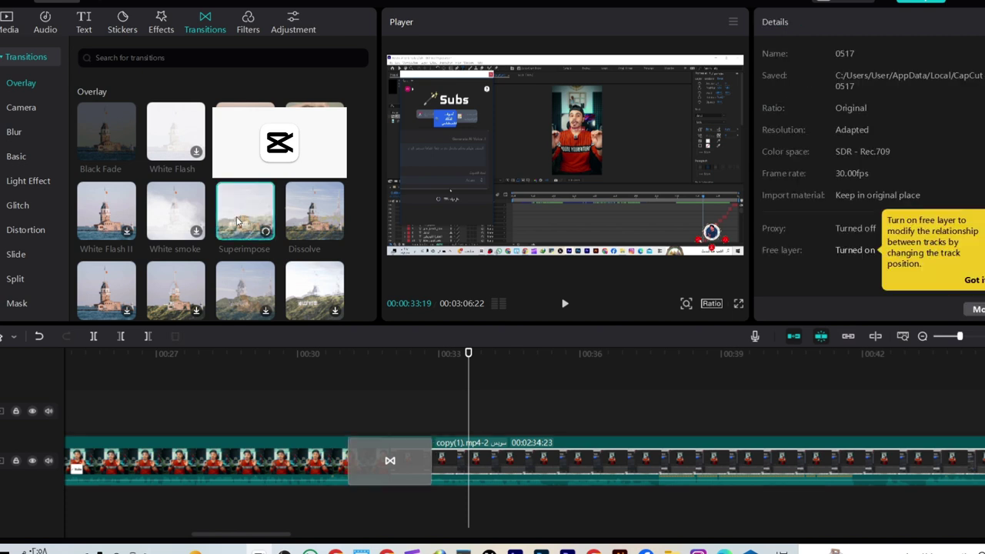
click(381, 466)
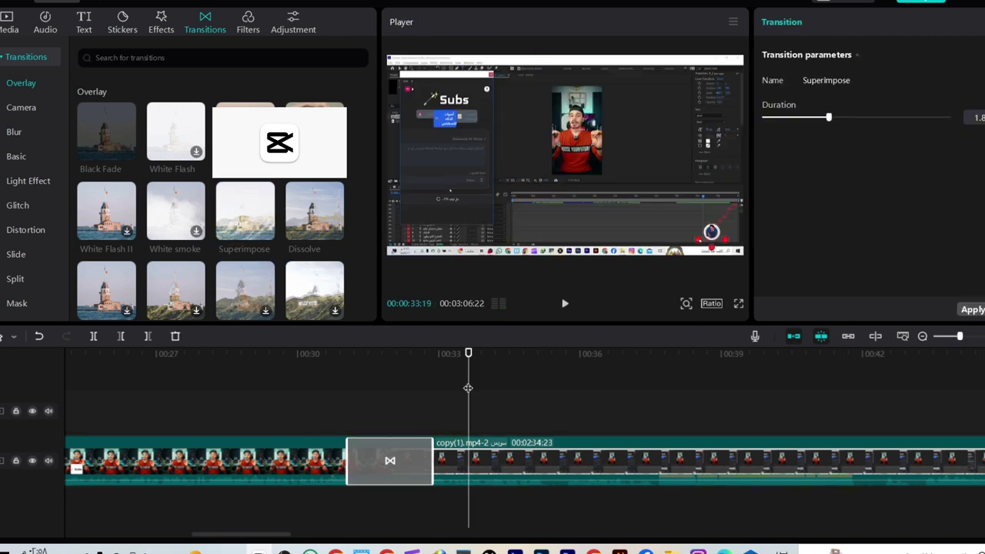
drag(468, 388, 372, 432)
click(564, 304)
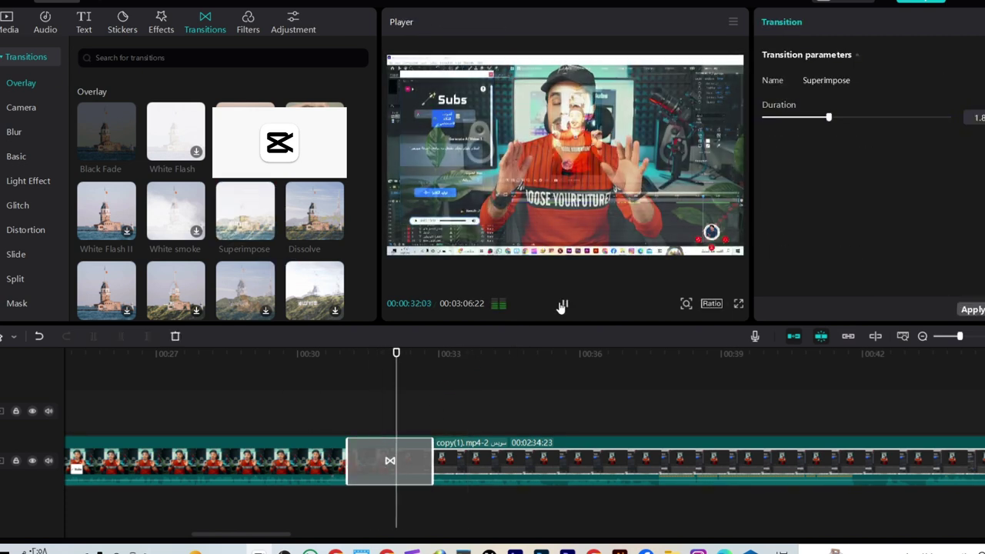
click(562, 306)
Step: Replace the Superimpose transition with White Flash II at the same cut and preview it
scroll(193, 231, down, 2)
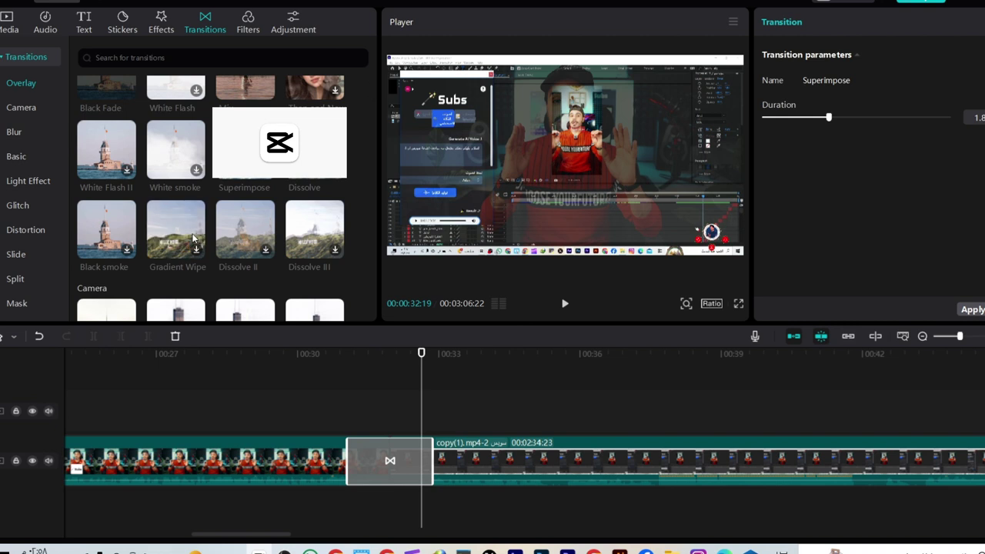
drag(108, 154, 358, 471)
drag(424, 381, 332, 413)
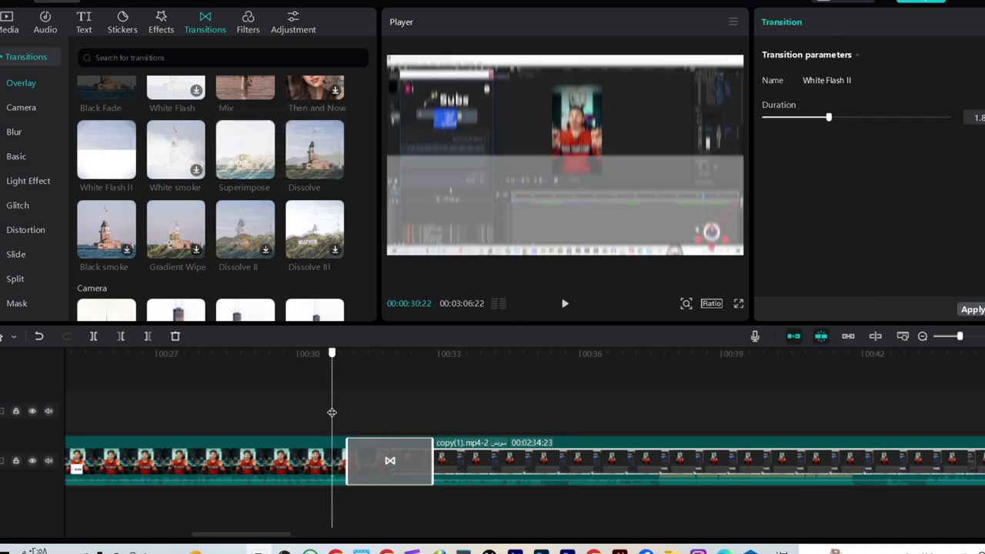
click(564, 303)
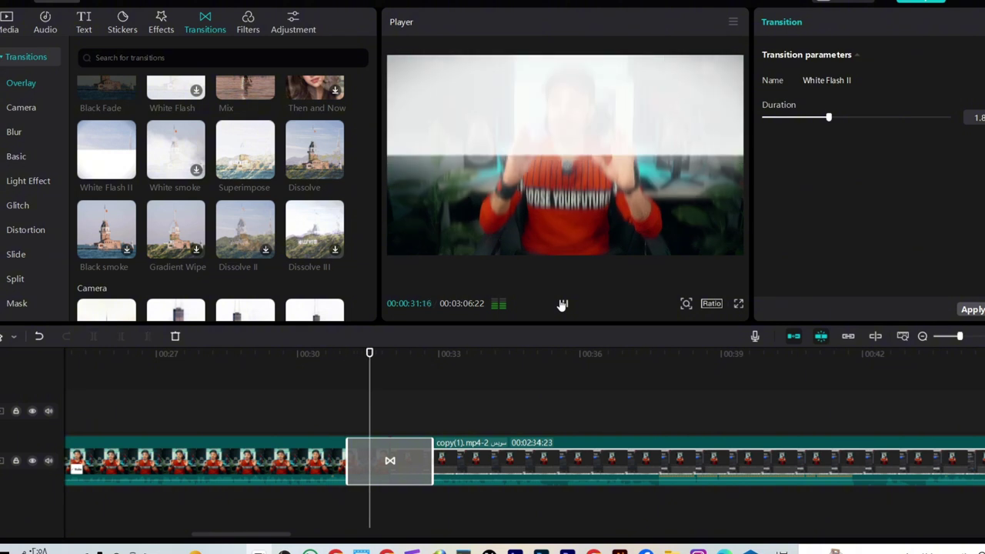
click(563, 303)
Step: Look past the remaining overlay transitions and open the Camera transitions category
scroll(211, 216, down, 1)
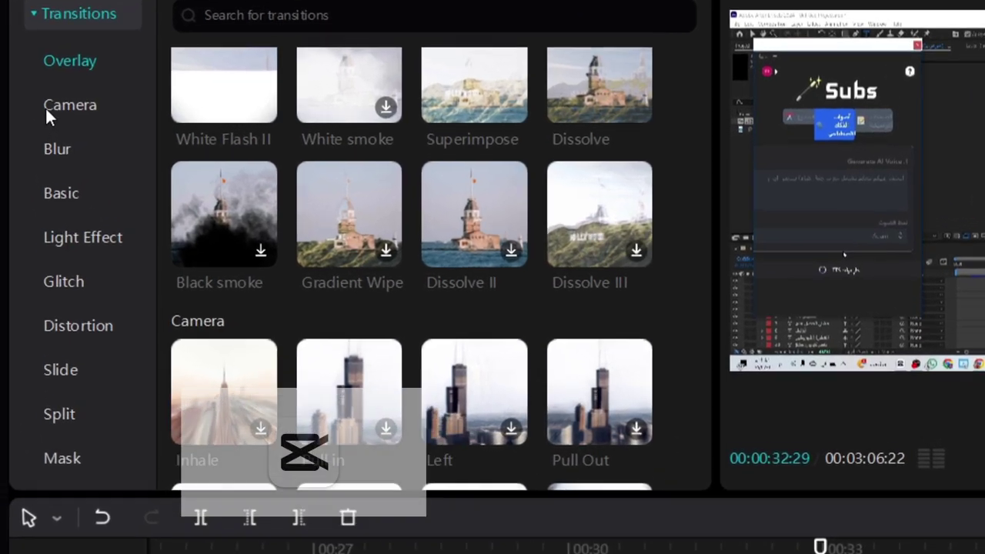
click(48, 109)
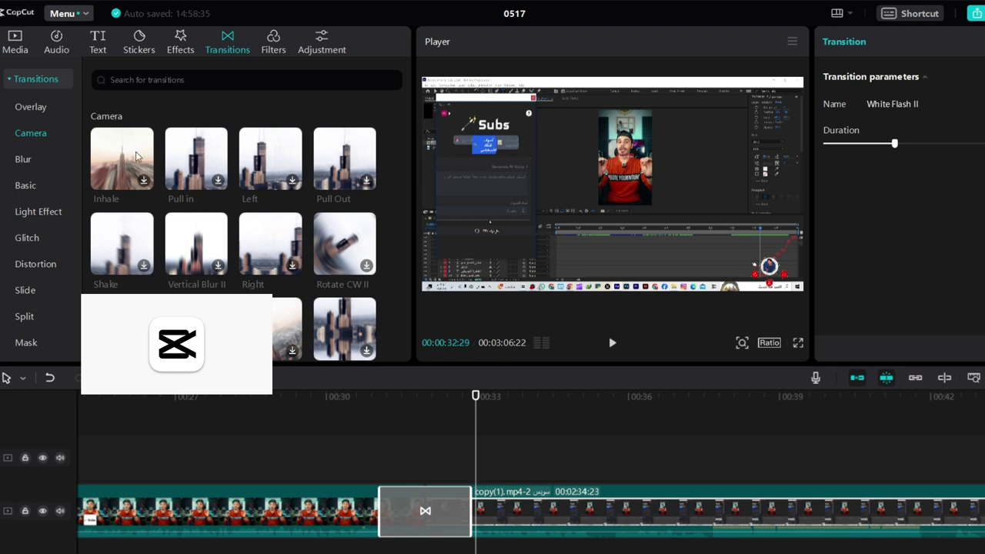
Step: Replace the White Flash II transition with Inhale at the cut and play back the change between the two clips
drag(121, 161, 899, 500)
drag(152, 191, 411, 522)
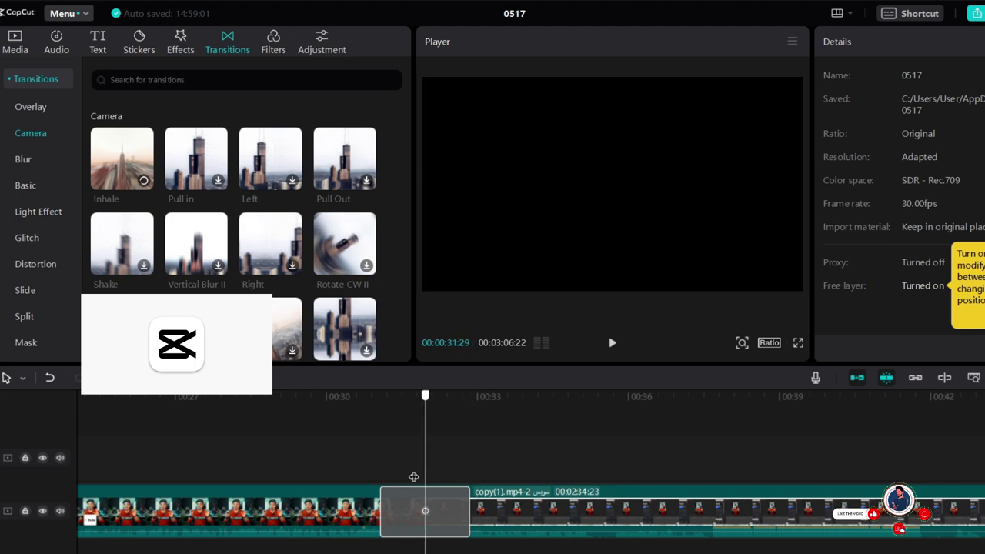
click(610, 346)
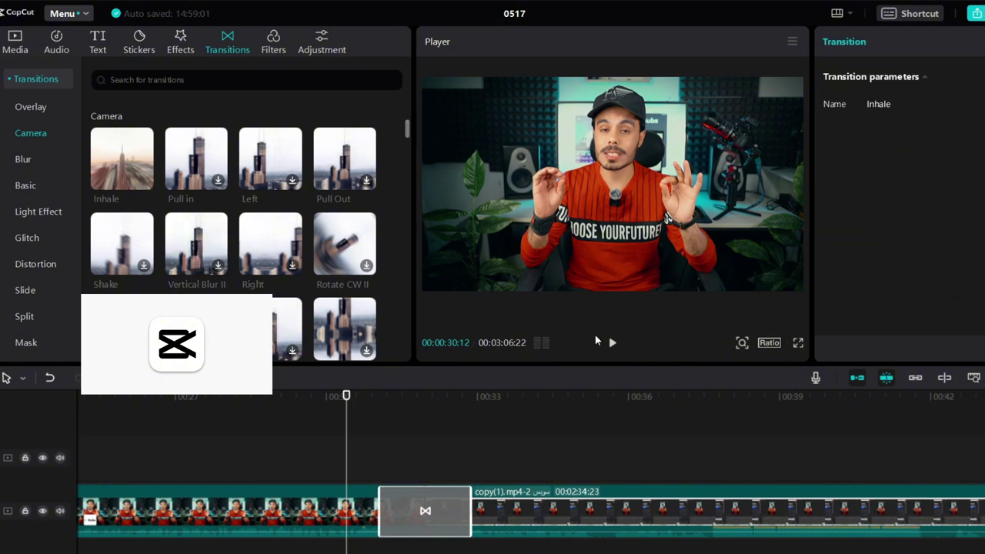
click(613, 343)
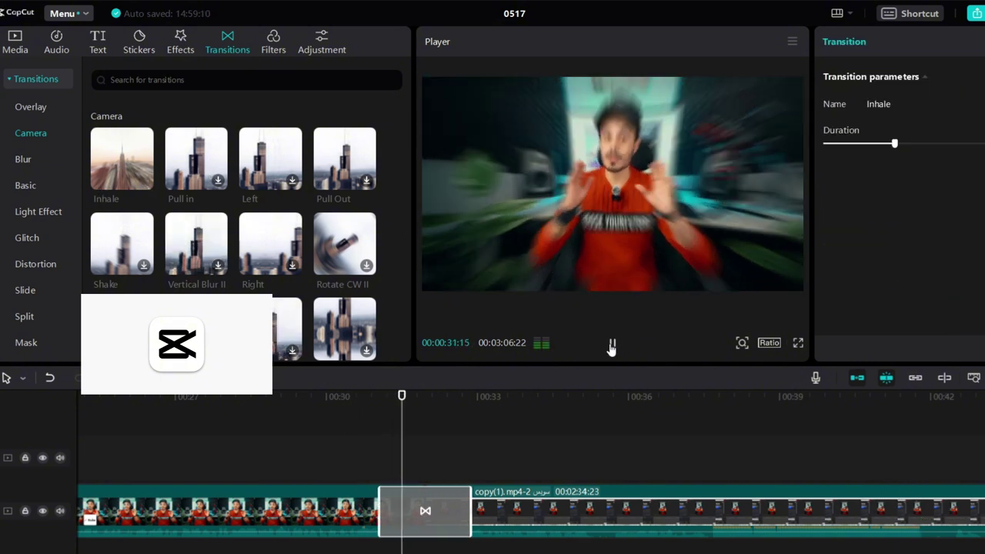
click(612, 344)
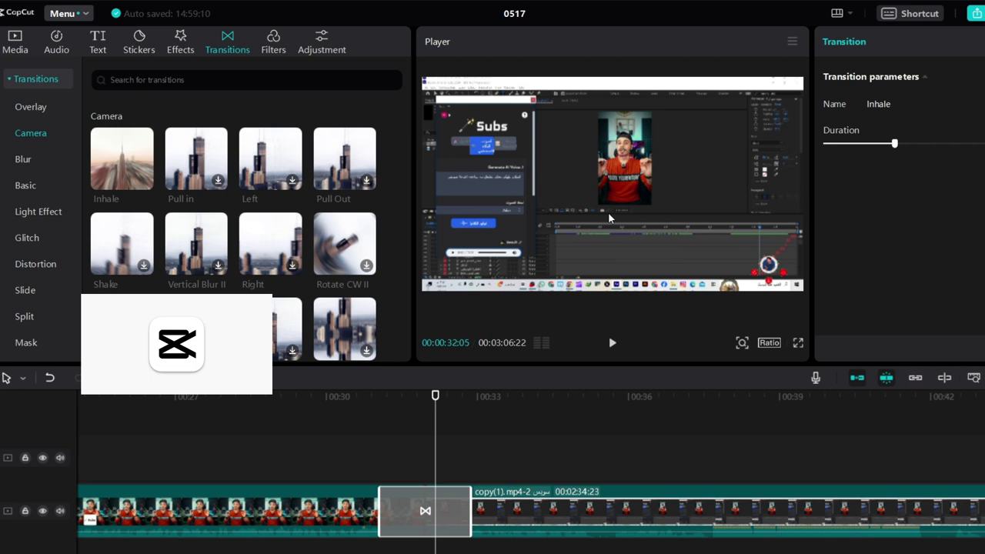
Step: Preview the Pull in and Left camera transitions and place the playhead just before the existing transition
click(183, 159)
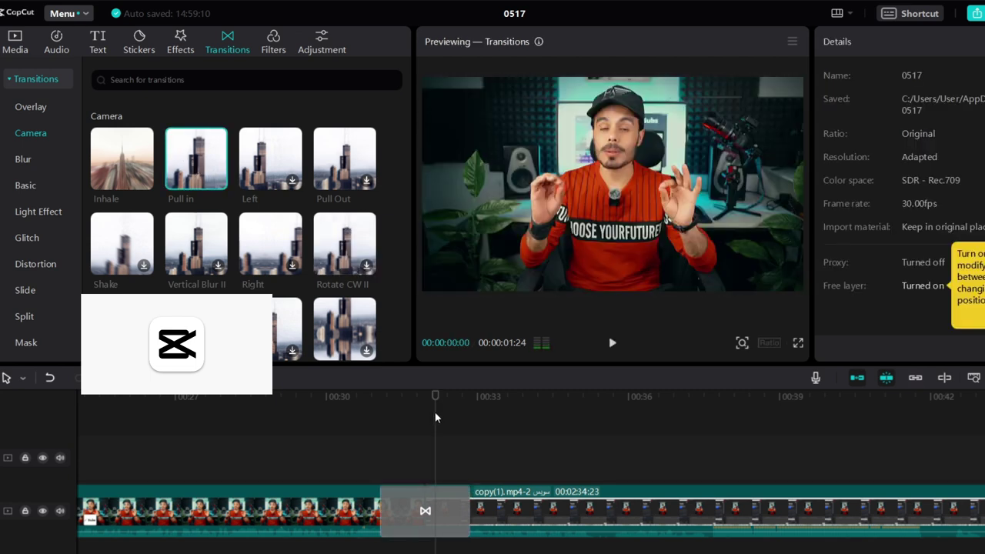
click(391, 510)
drag(434, 468, 368, 477)
mouse_move(184, 161)
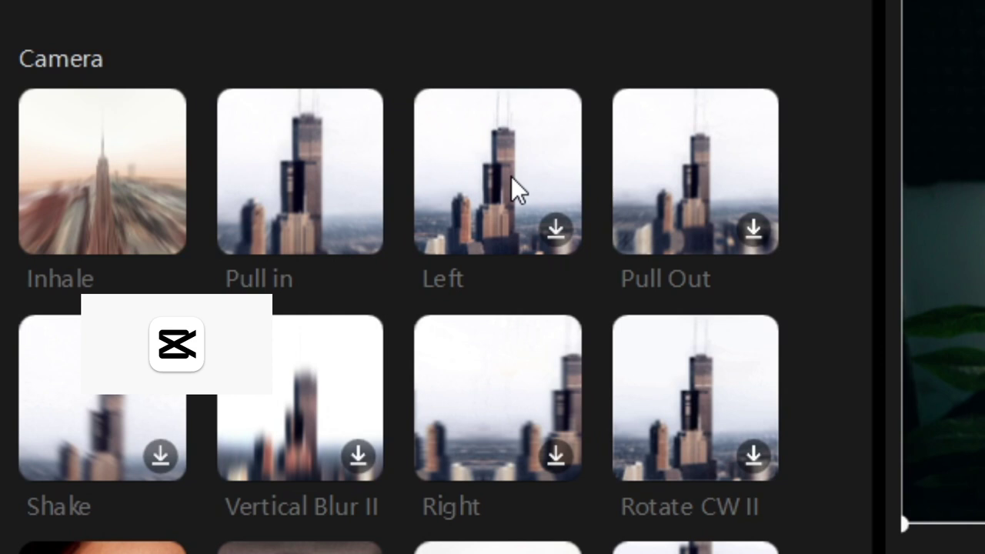
click(497, 176)
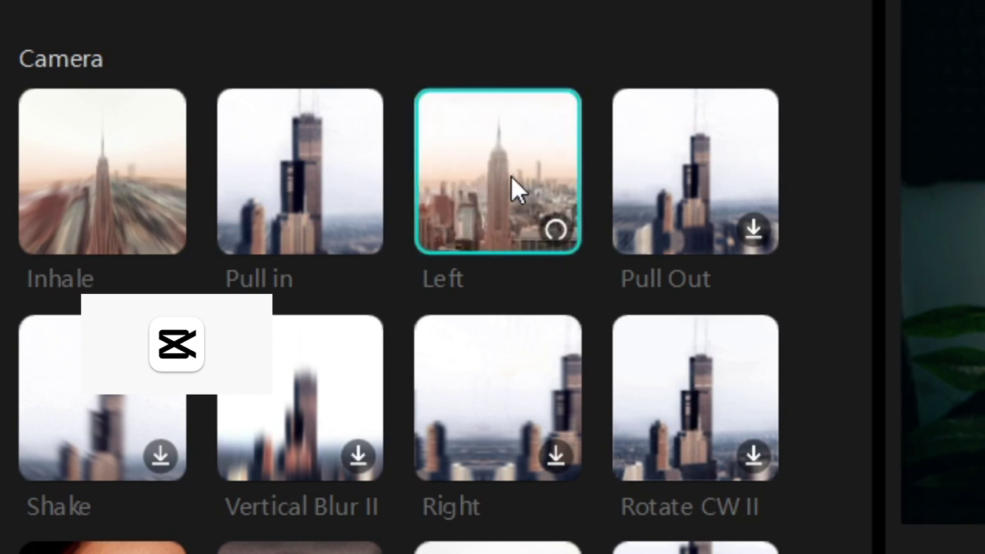
Step: Replace the Inhale transition with Pull Out at the same cut and play it back
click(690, 202)
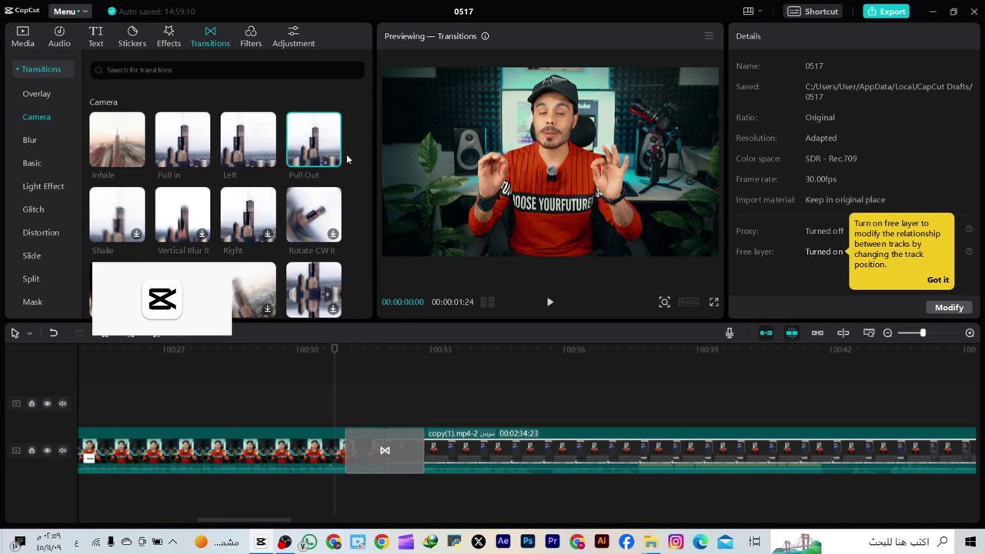
drag(346, 159, 369, 462)
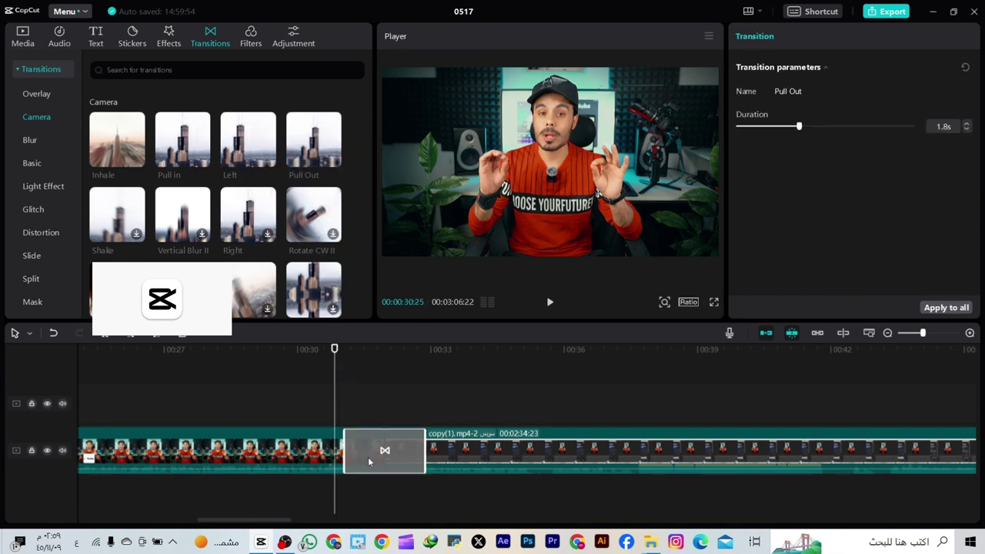
click(551, 302)
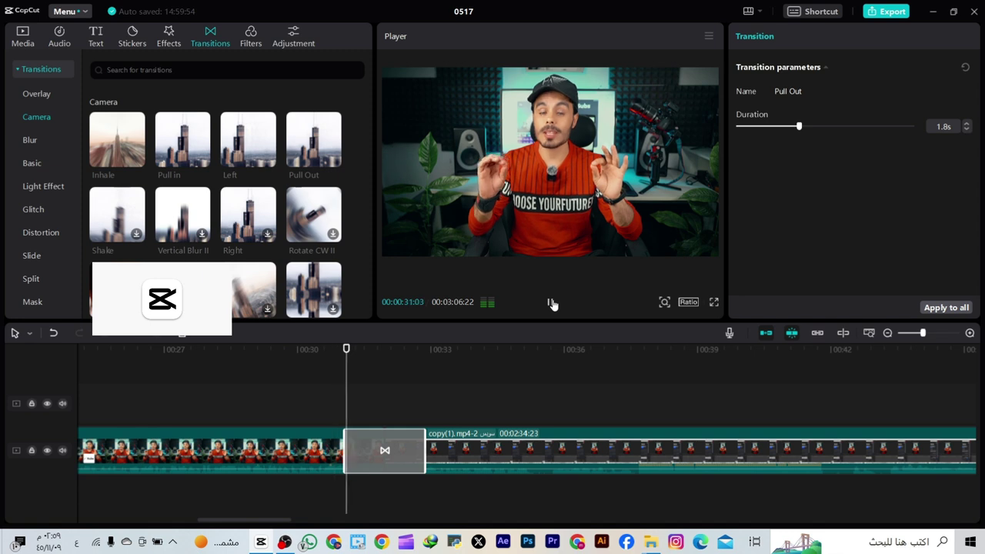
click(551, 303)
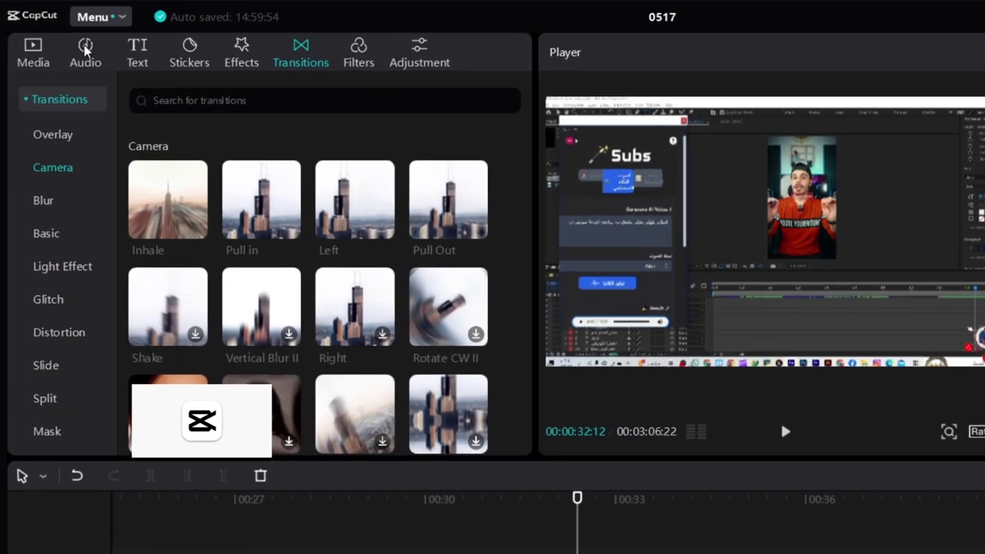
Step: Add the Remembering woosh sound from the Transition sound effects beneath the transition, starting where it begins
click(85, 50)
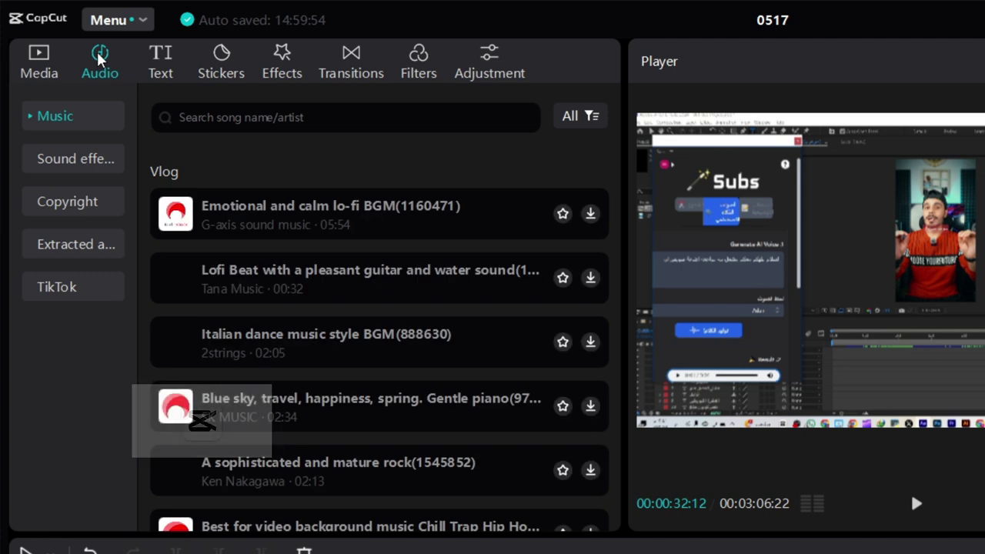
click(89, 167)
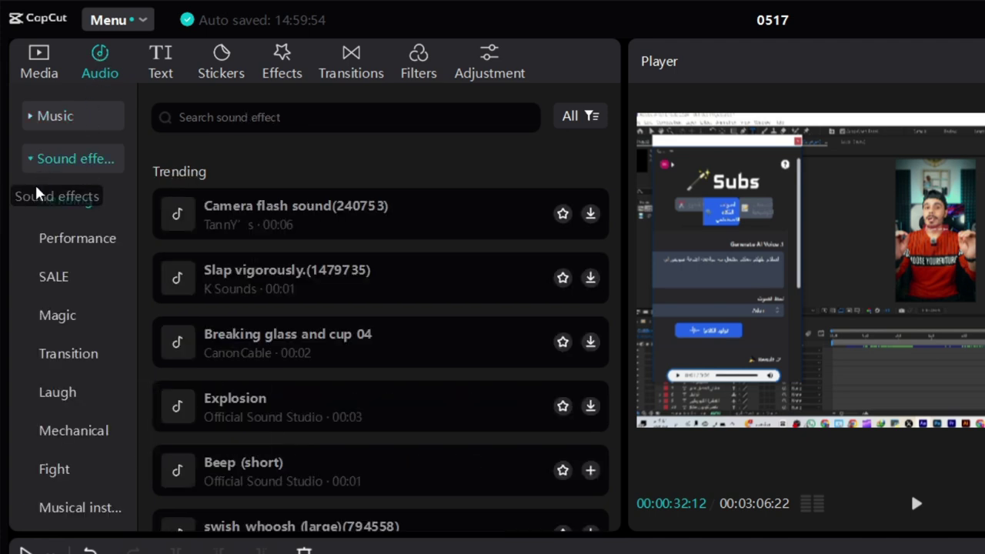
click(85, 366)
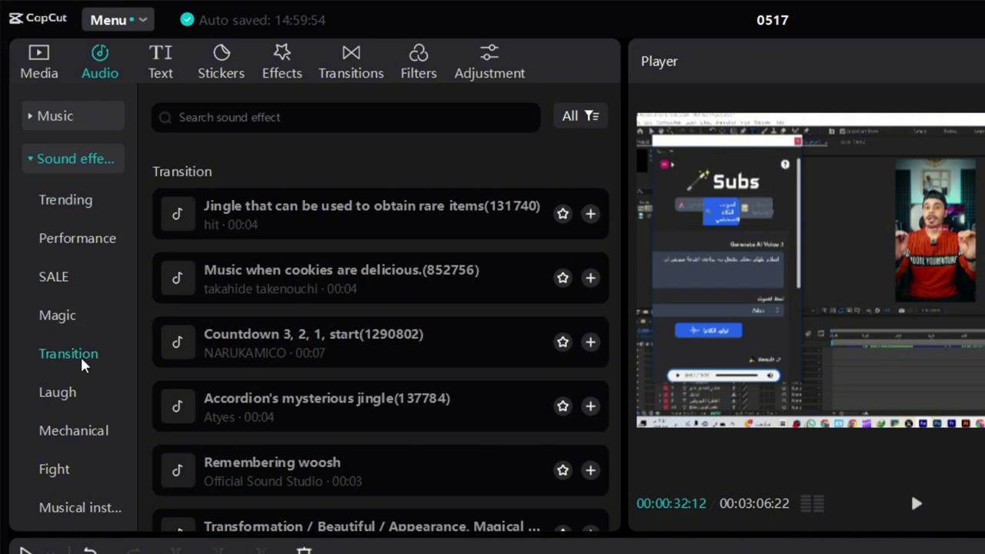
scroll(412, 417, down, 3)
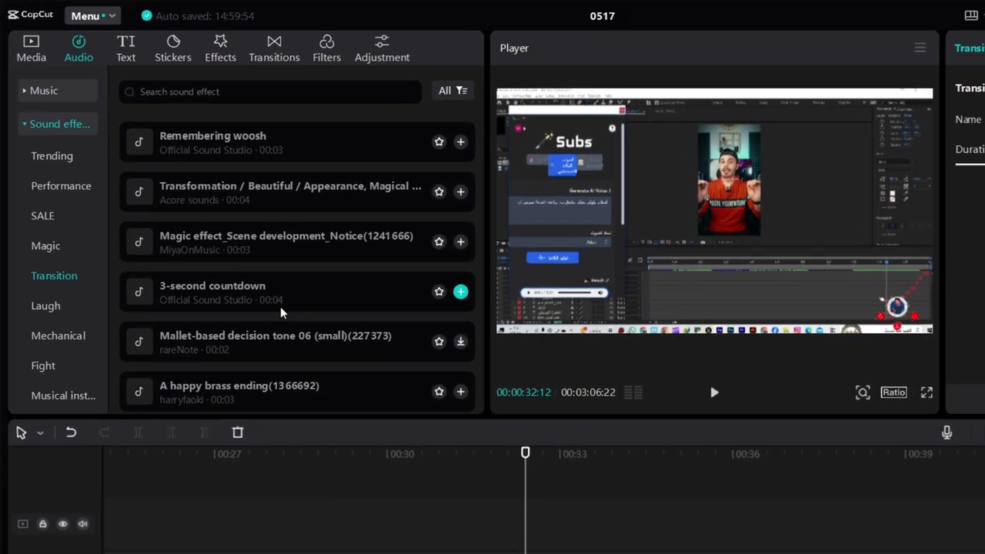
scroll(354, 402, down, 1)
scroll(234, 264, up, 4)
click(245, 255)
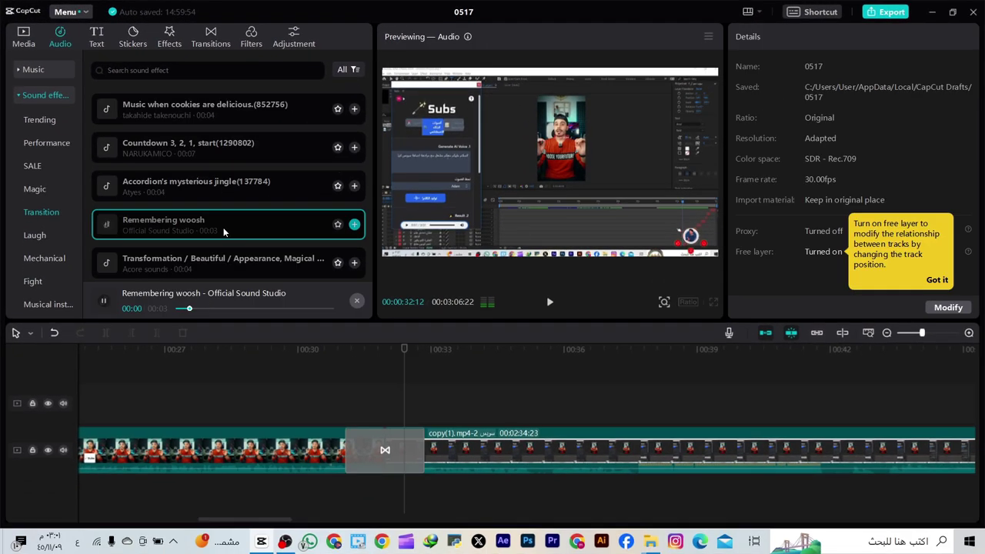
drag(224, 232, 369, 497)
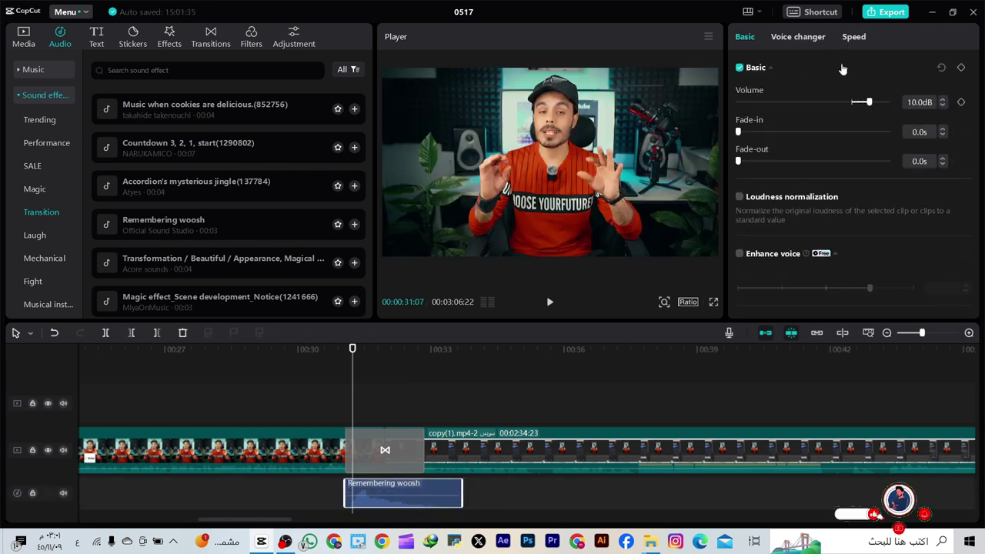
Step: Set the woosh sound's volume to -3.0 dB and its speed to 0.7x, and play back the result
click(853, 103)
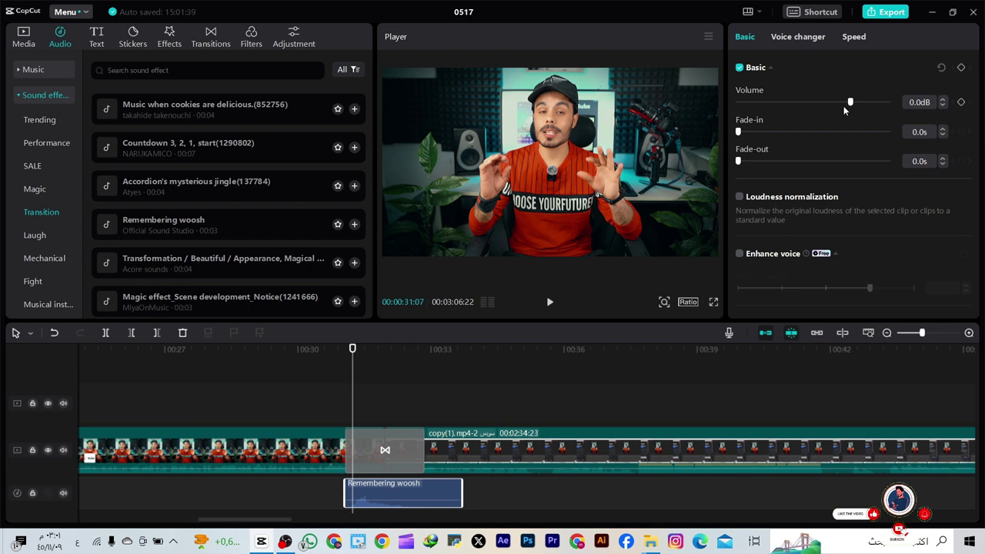
click(845, 103)
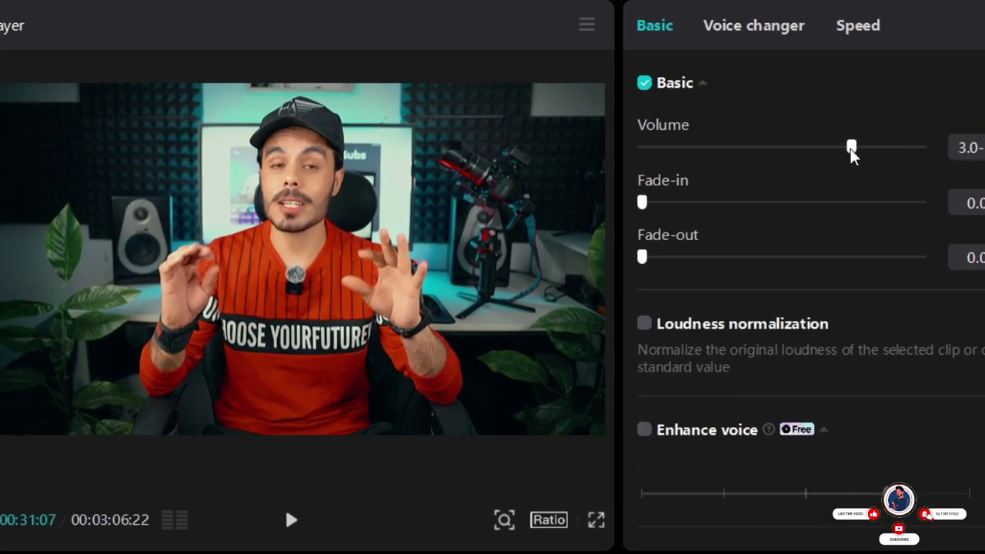
click(858, 30)
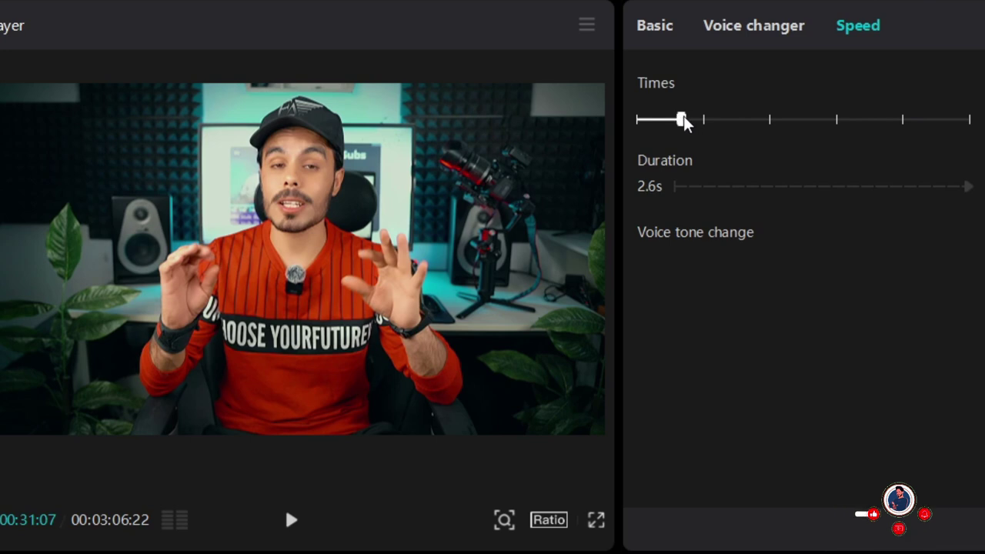
click(293, 519)
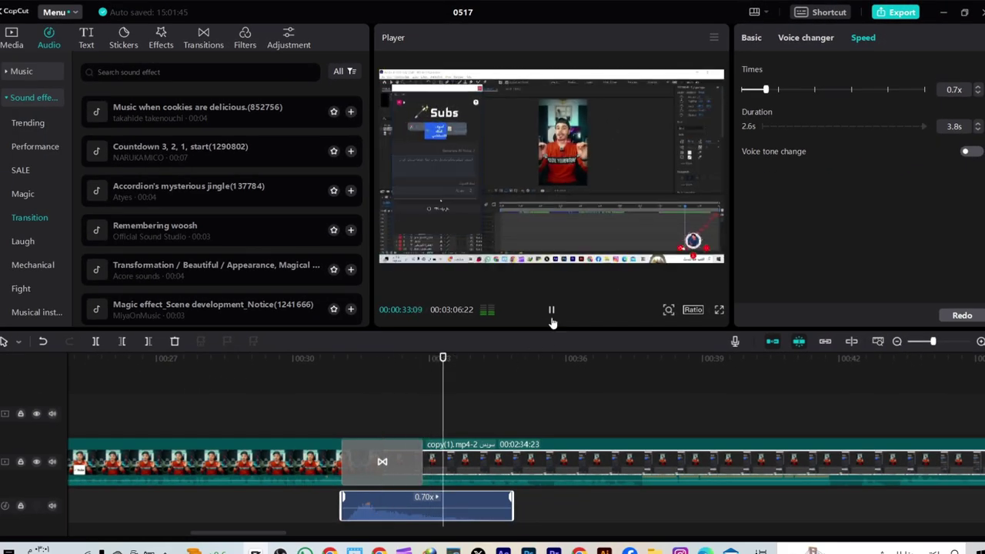
click(550, 316)
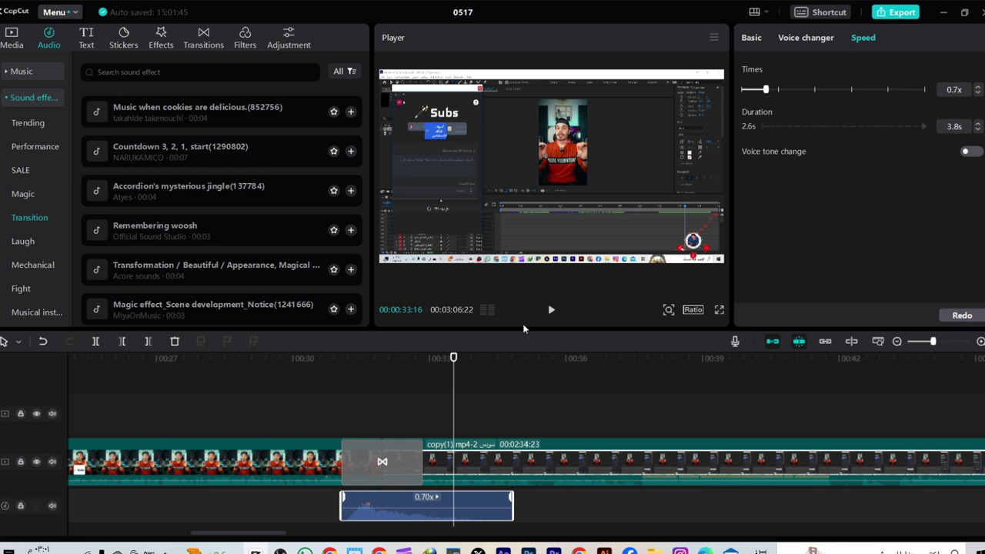
Step: Return to the camera transitions with the playhead at the transition's start, and preview Rotate CW II and 3D Space
click(204, 38)
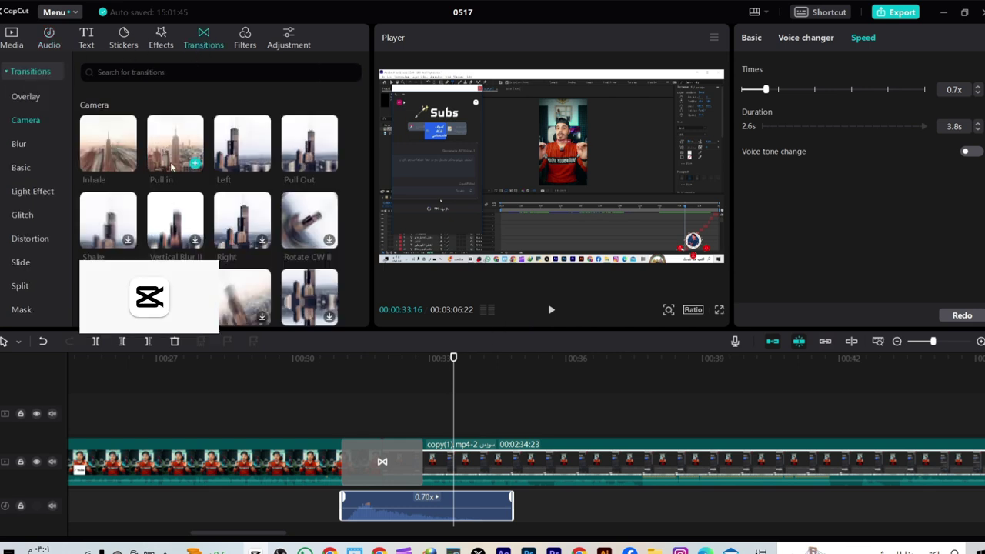
drag(450, 412, 341, 412)
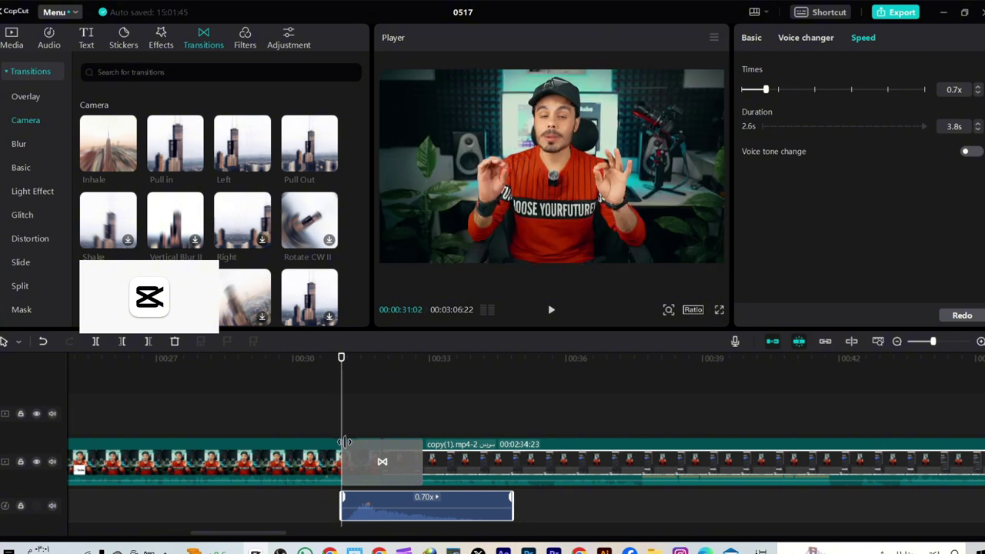
click(299, 224)
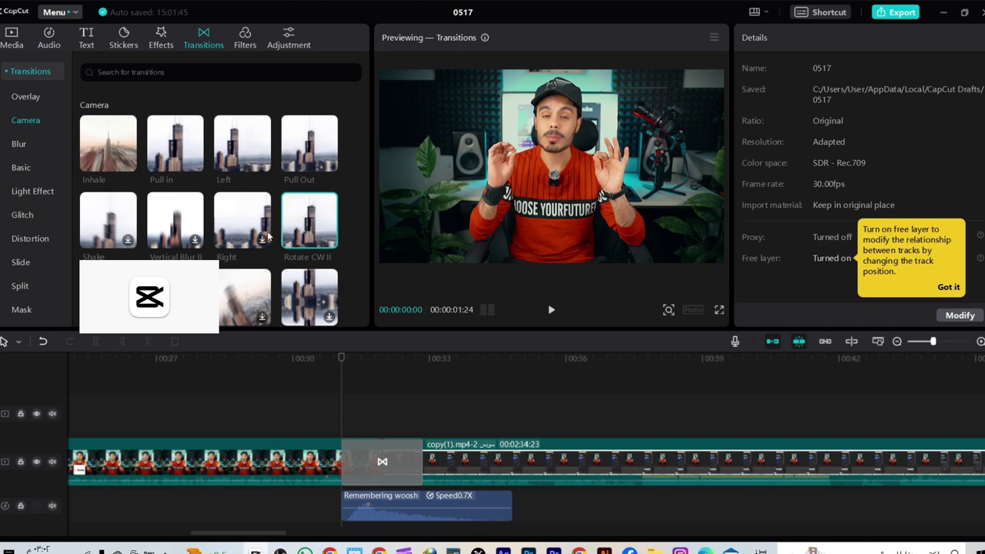
scroll(244, 274, down, 3)
click(87, 248)
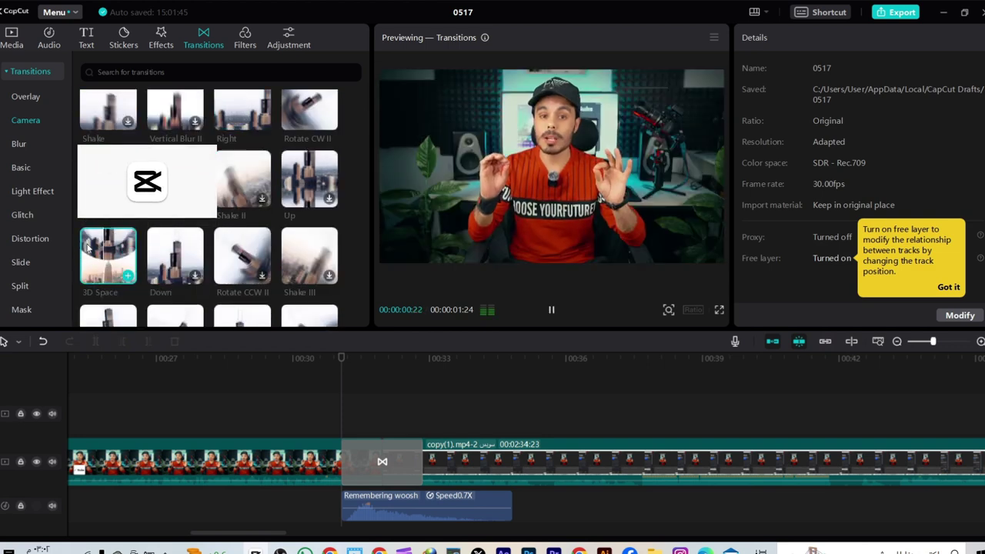
Step: Preview the CW Swirl, Bottom Left, Bottom Left II and Top Right camera transitions
scroll(229, 323, down, 2)
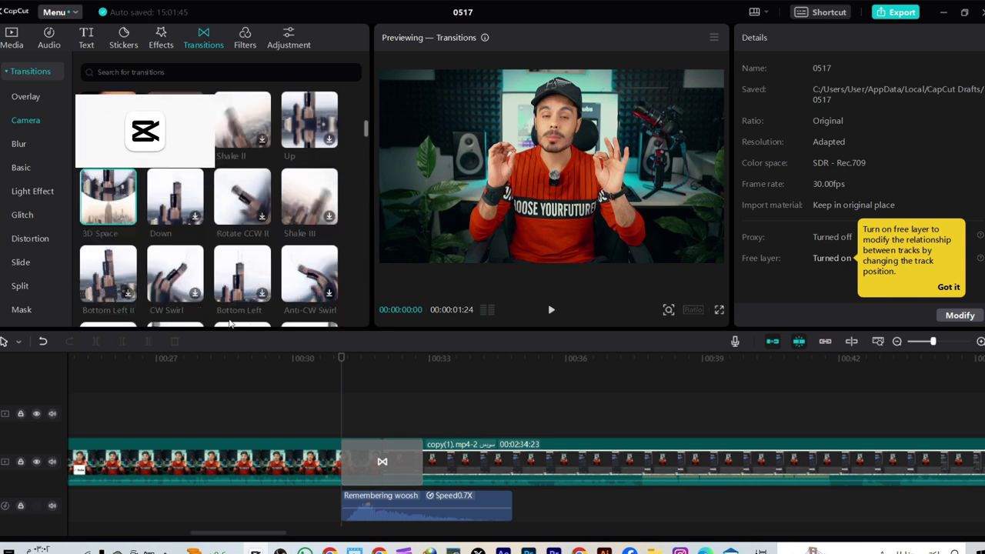
click(196, 279)
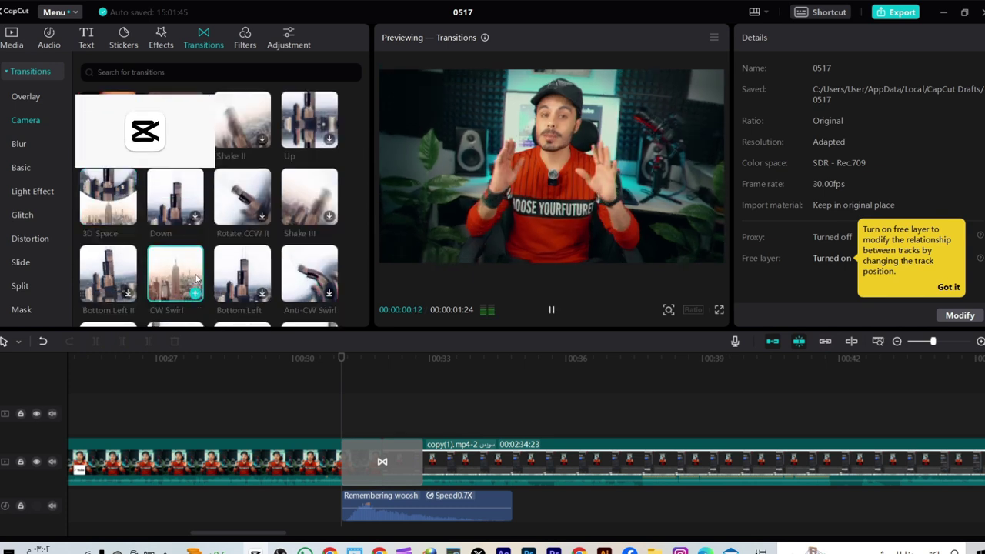
click(242, 273)
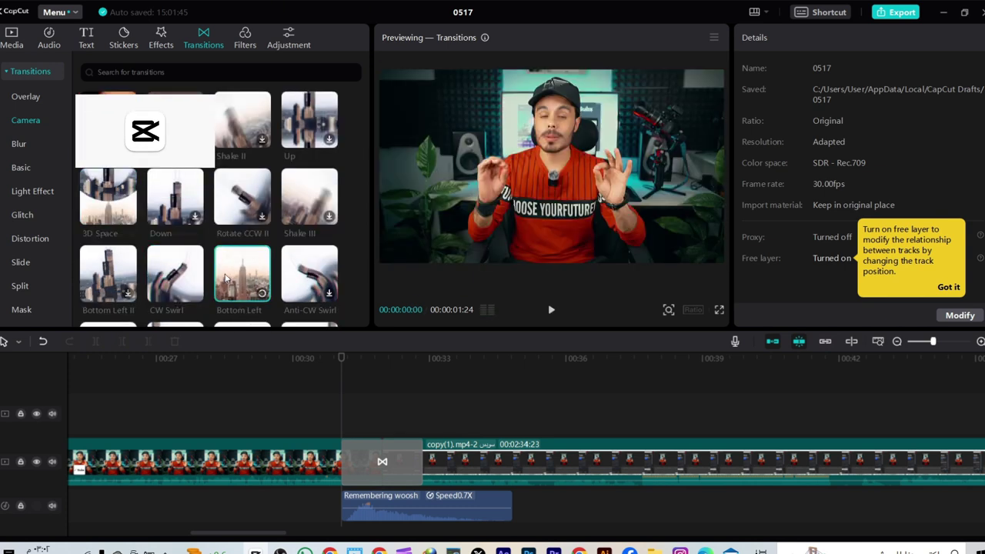
click(119, 297)
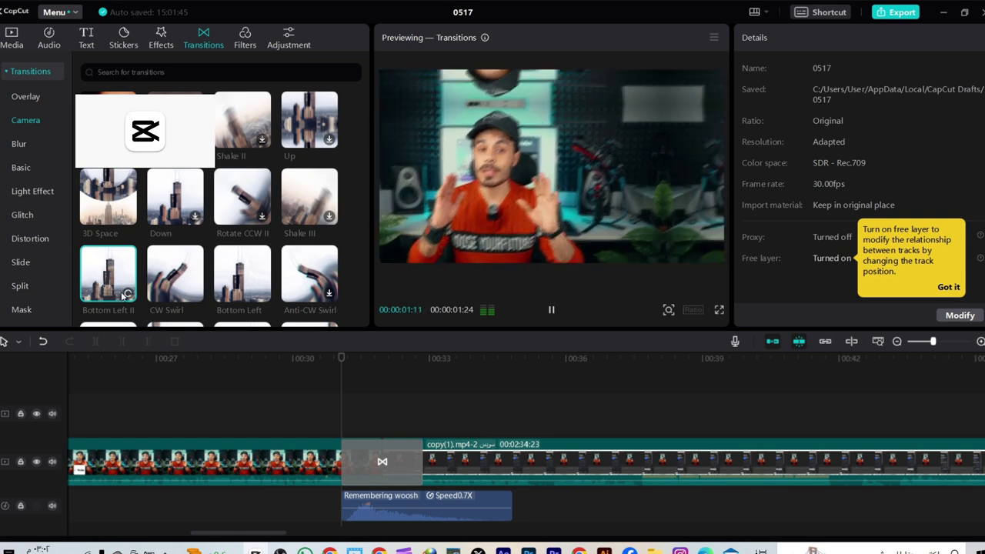
scroll(231, 296, down, 1)
click(300, 294)
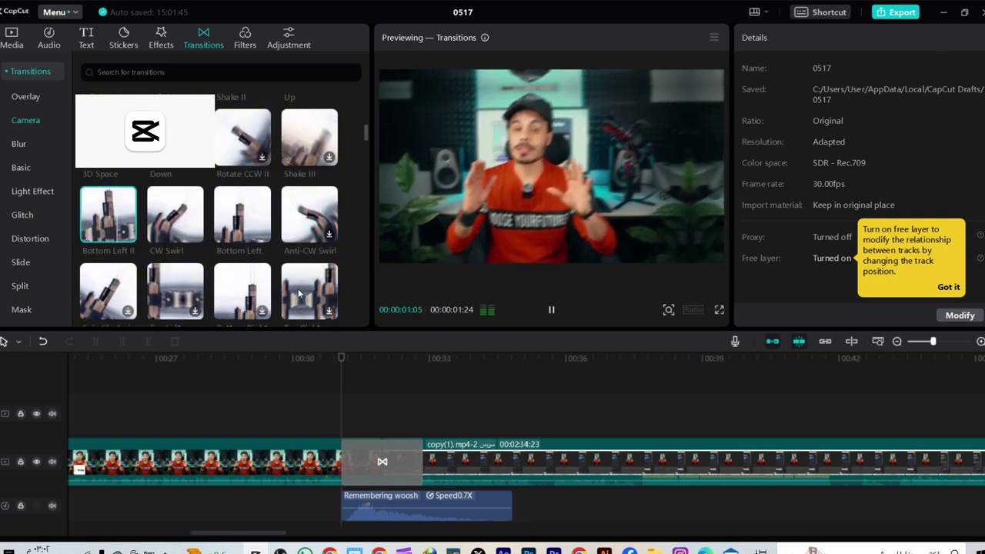
scroll(298, 290, down, 1)
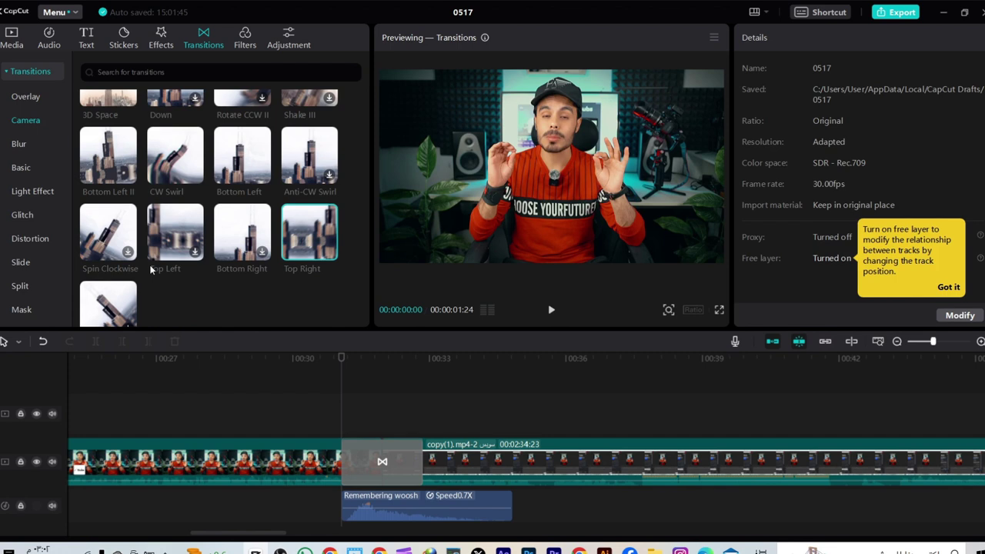
Step: Open the Blur transitions category and preview the Radial Blur and Particles transitions
click(20, 146)
mouse_move(245, 163)
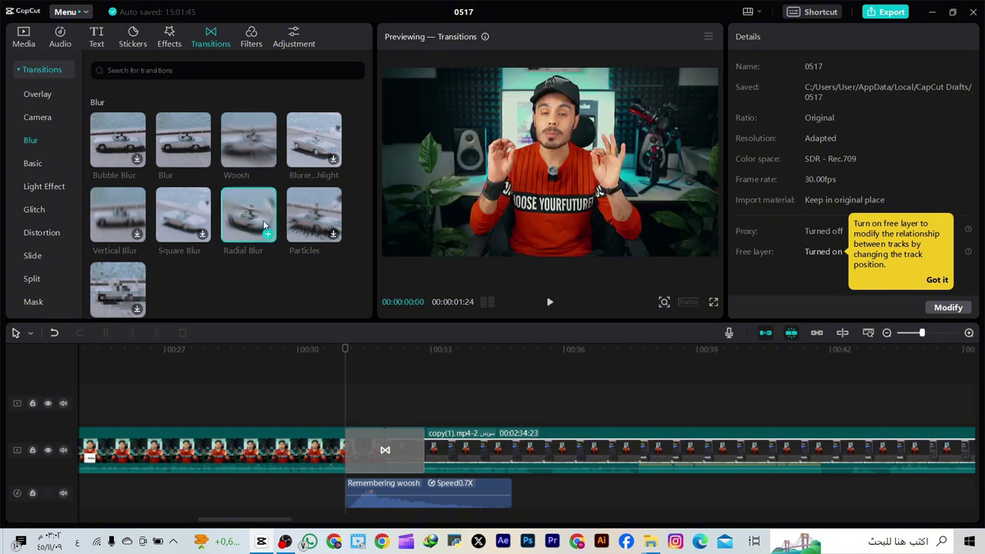
mouse_move(264, 225)
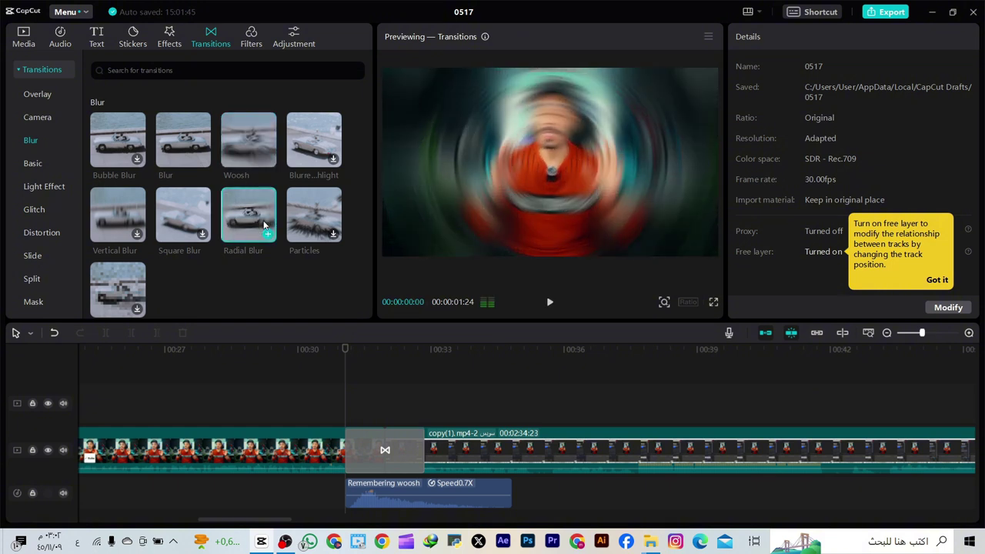
mouse_move(333, 222)
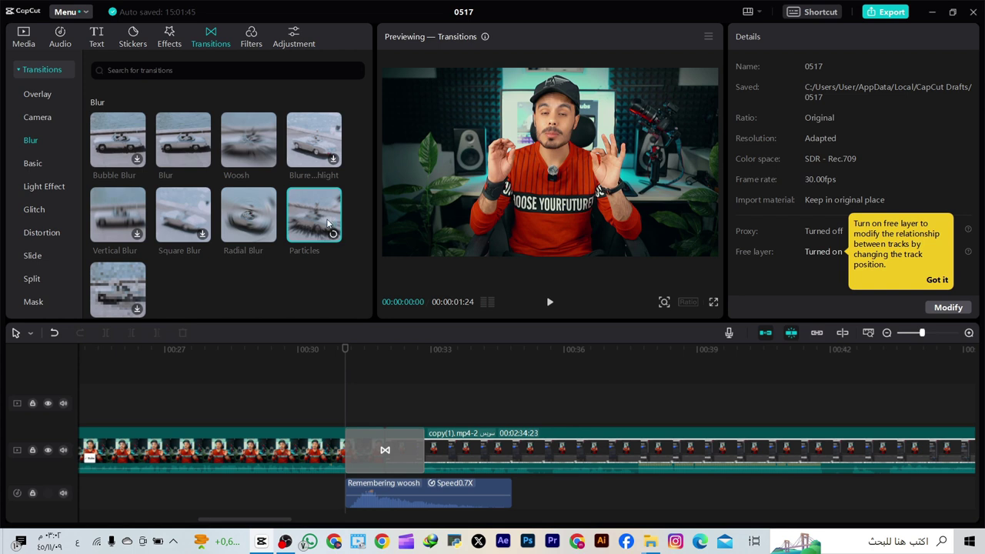
Step: Open the Basic transitions category and preview the Left, Slide and Right transitions
mouse_move(116, 287)
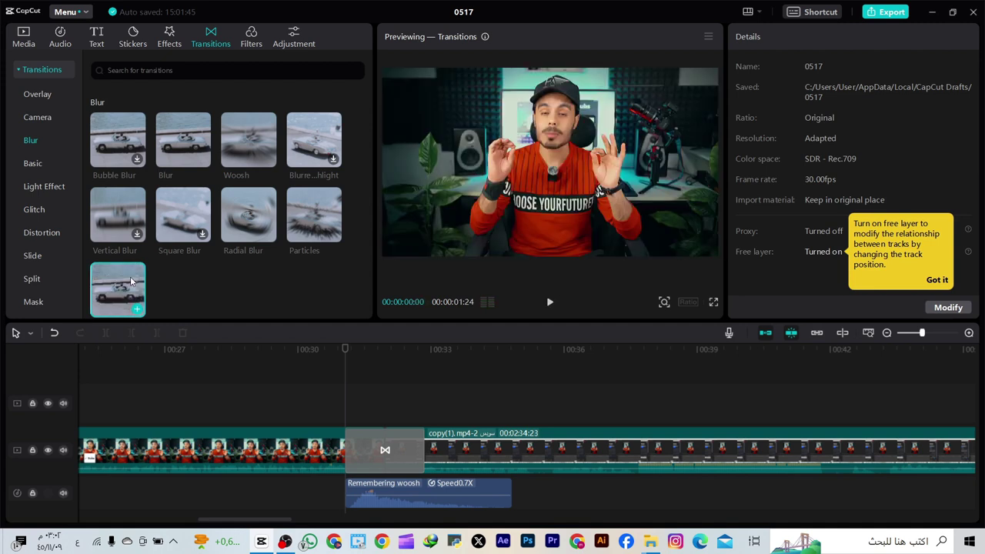
click(32, 163)
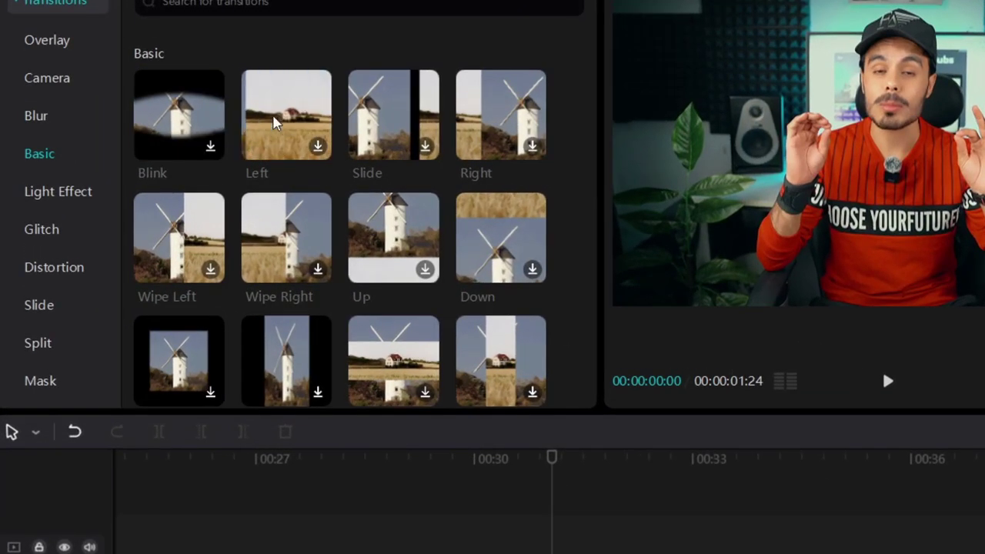
click(277, 125)
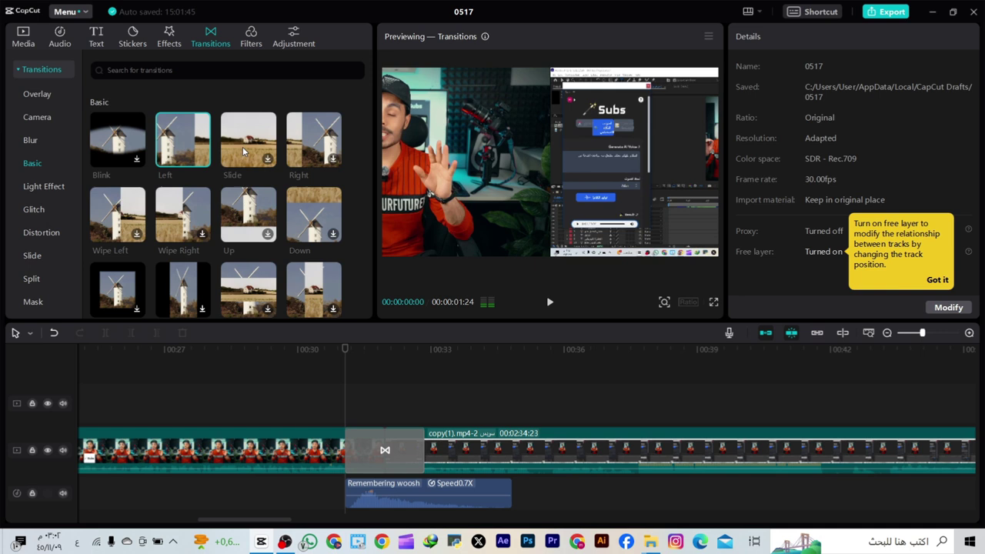
click(242, 151)
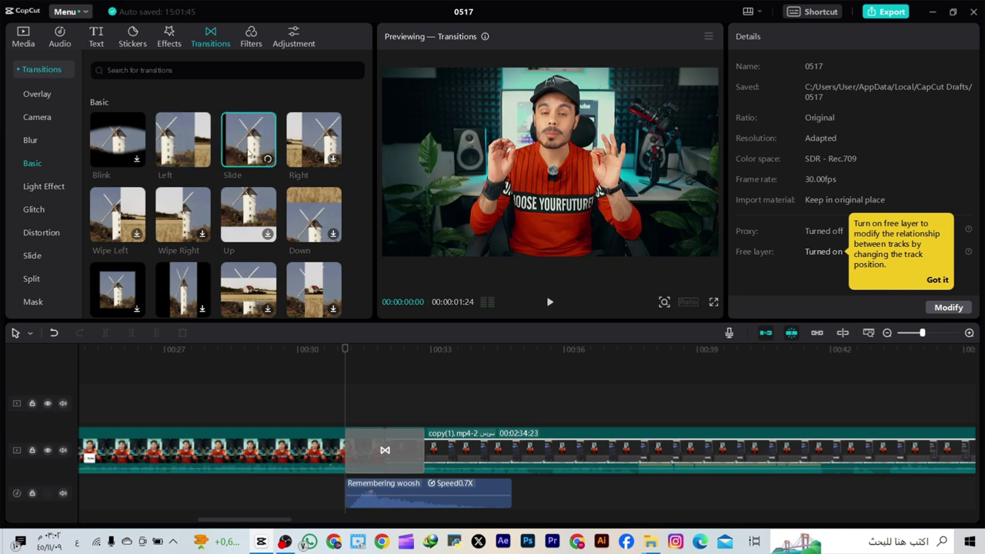
click(301, 148)
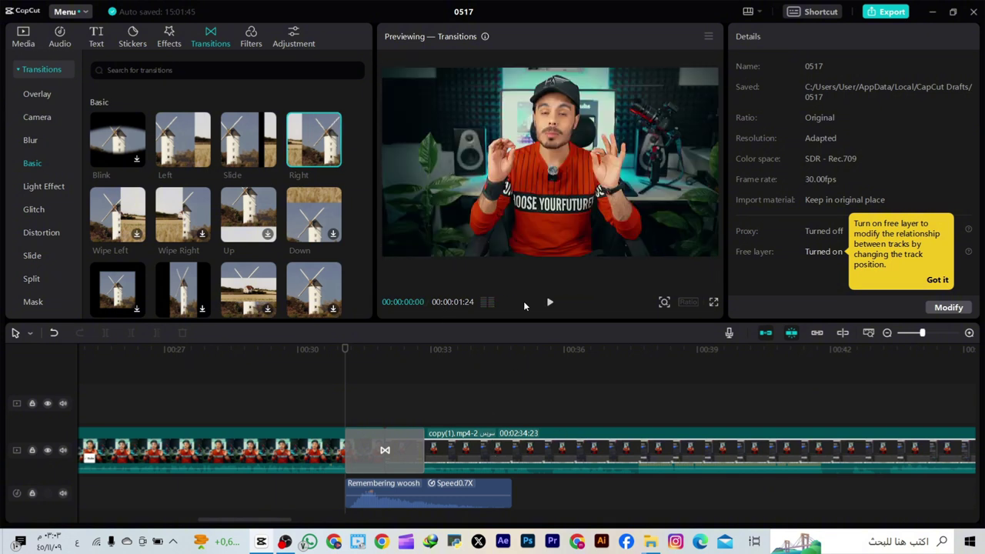
click(550, 303)
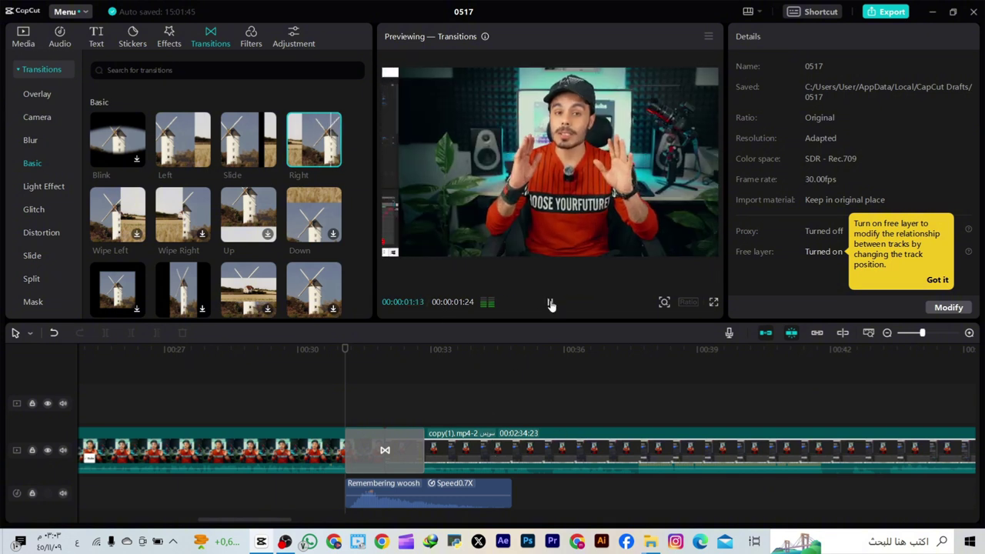
scroll(127, 194, down, 3)
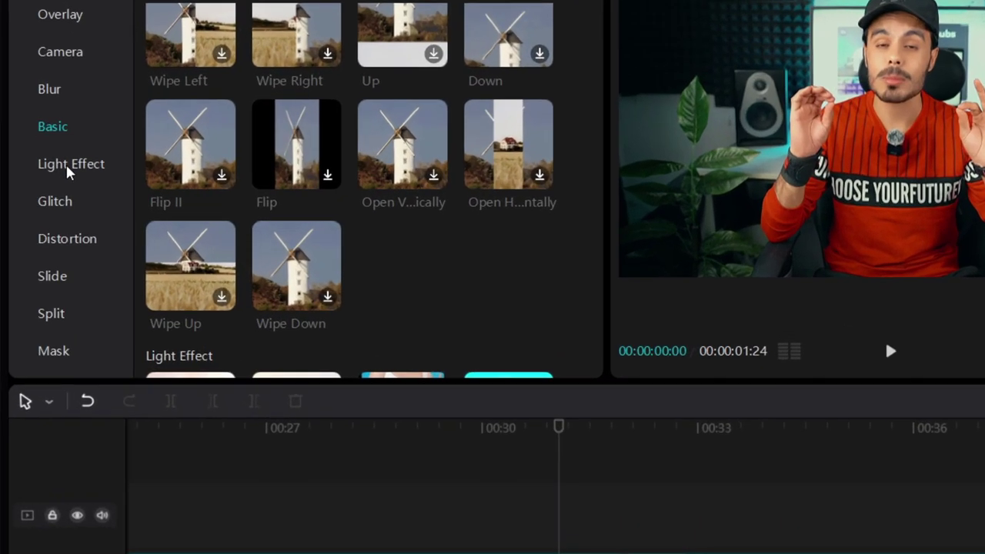
Step: Try to add a Light Effect transition at the cut, shorten the transition there and play it back
click(41, 188)
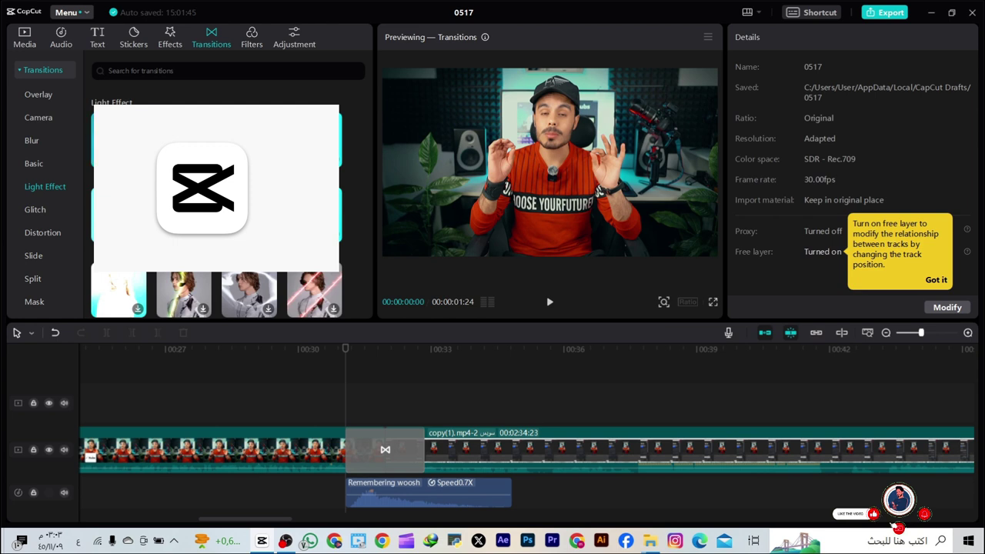
drag(183, 294, 355, 412)
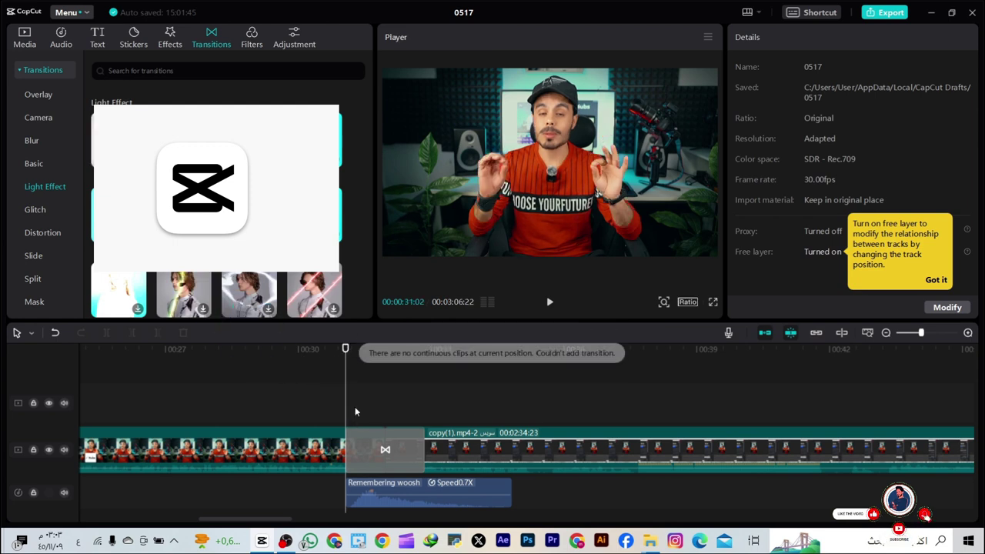
click(353, 460)
drag(424, 454, 394, 455)
key(ctrl+z)
click(551, 303)
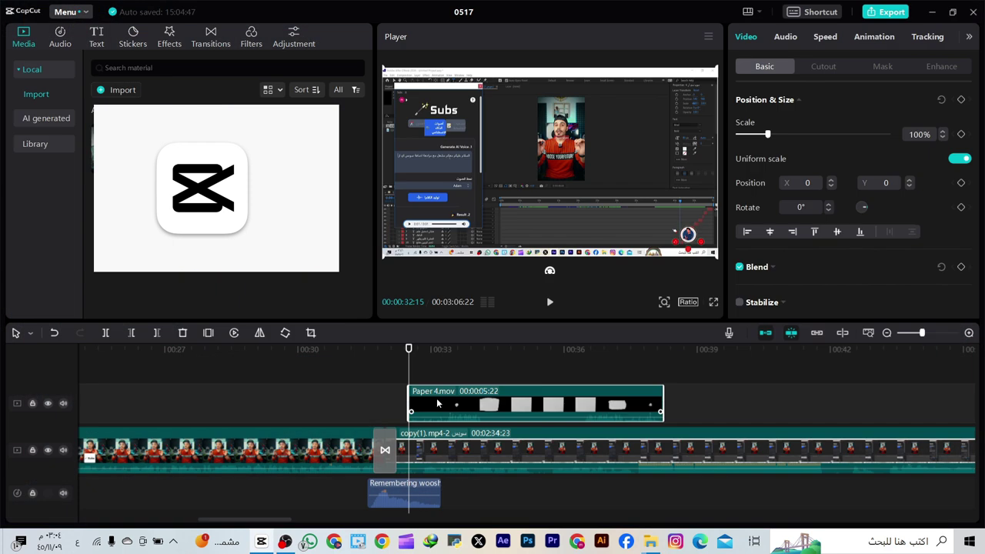
Step: Extract the audio from the Paper 4.mov clip and move it beneath the transition at the cut
drag(412, 358, 425, 354)
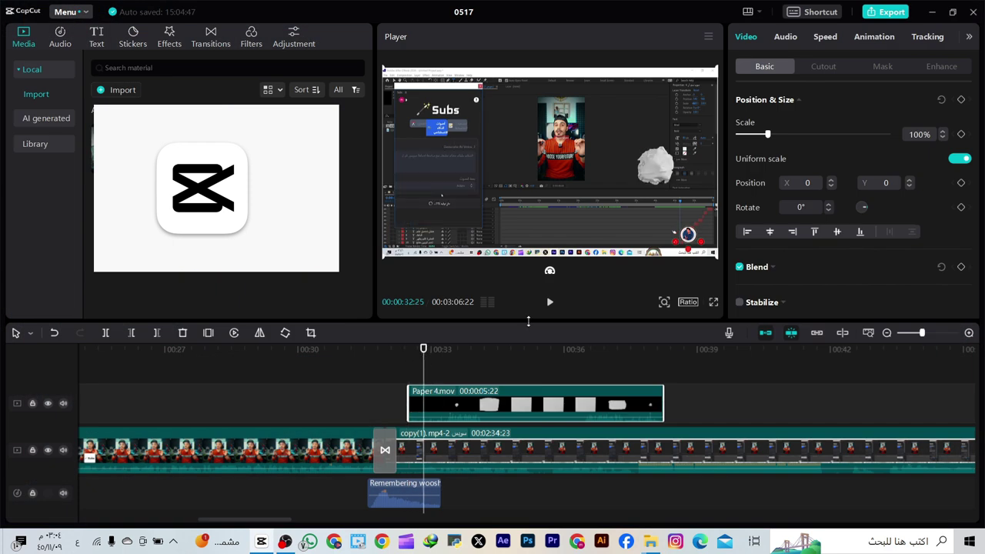
right_click(477, 416)
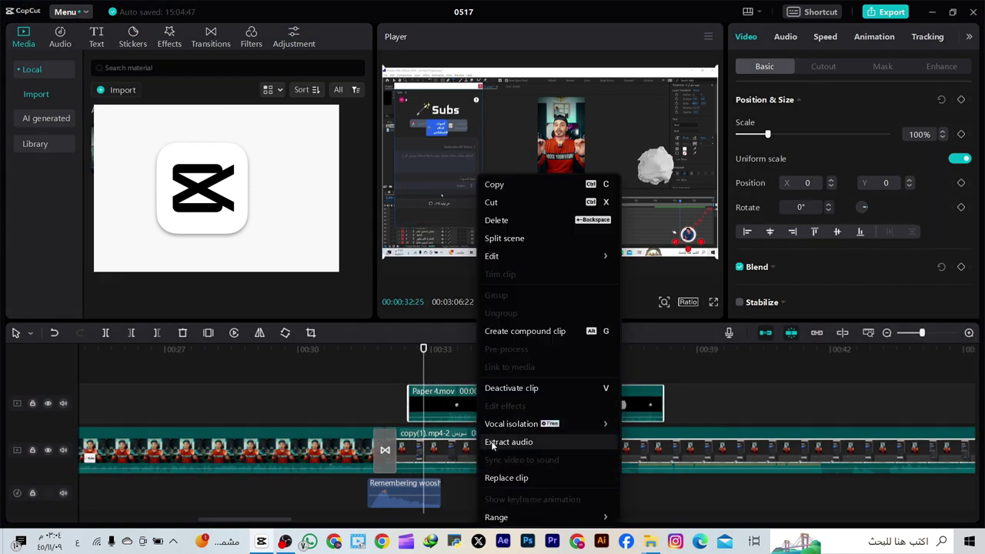
click(493, 443)
drag(474, 499, 420, 490)
Step: Delete the Remembering woosh sound, then trim the start of the Paper 4 audio and align it with the transition
click(399, 459)
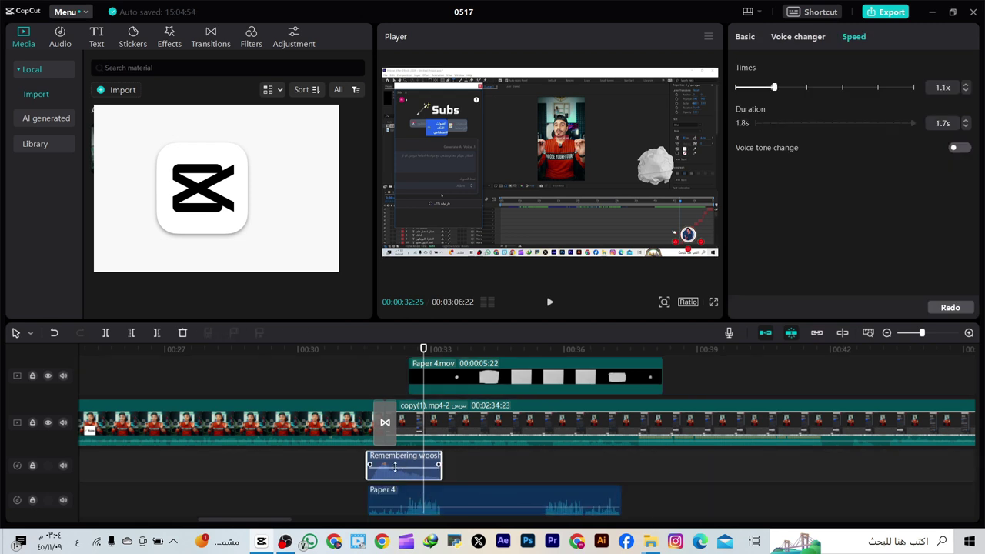
key(Delete)
drag(462, 464, 431, 468)
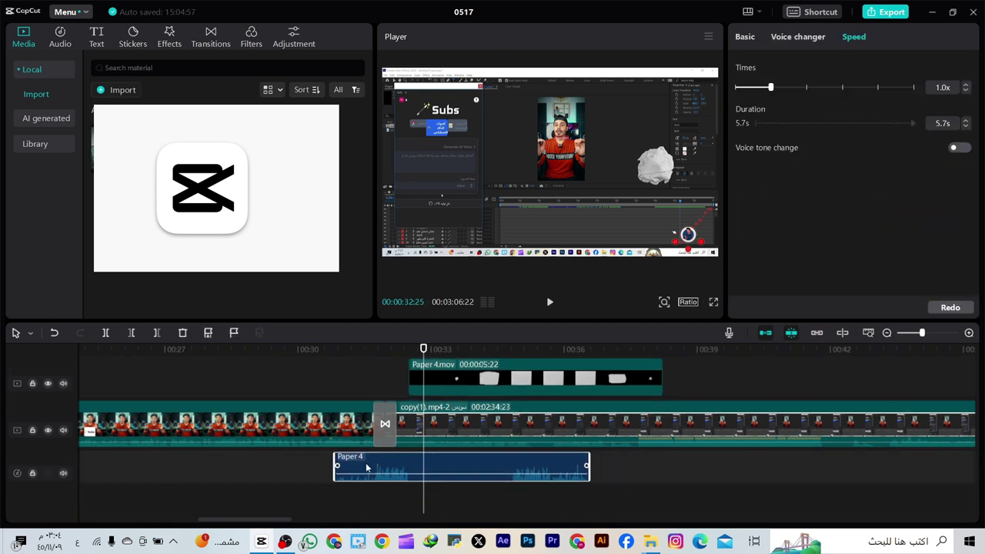
drag(350, 461, 399, 469)
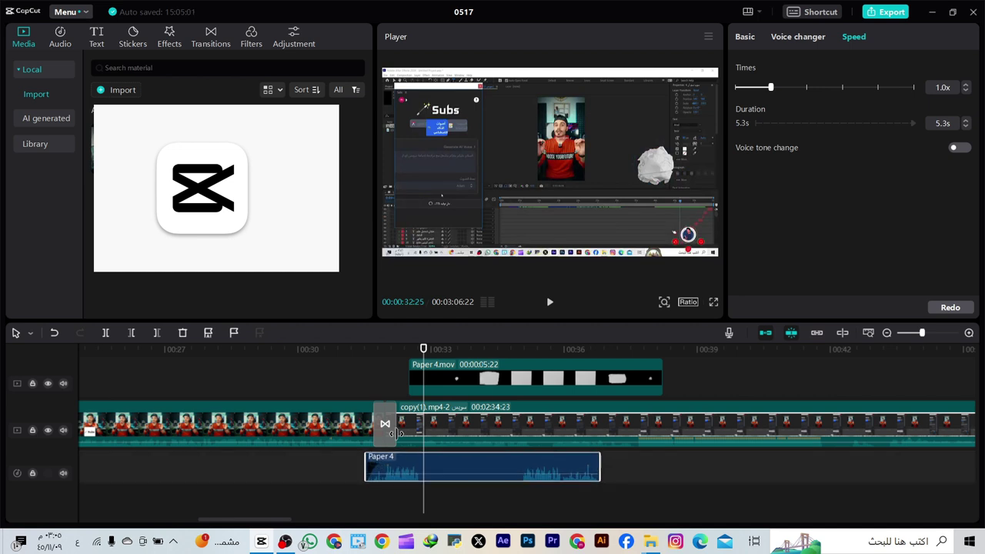
Step: Lengthen the transition to 0.7 s and delete the Paper 4.mov video clip above the main track
click(399, 433)
click(485, 379)
key(Delete)
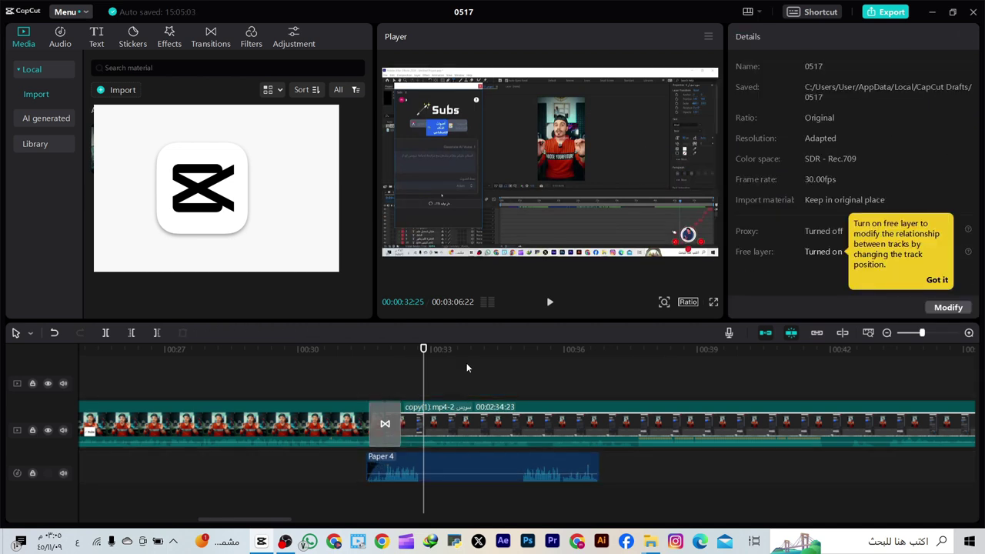
Step: Play back the transition with the Paper 4 sound and trim that sound to the transition's length
drag(425, 366, 362, 366)
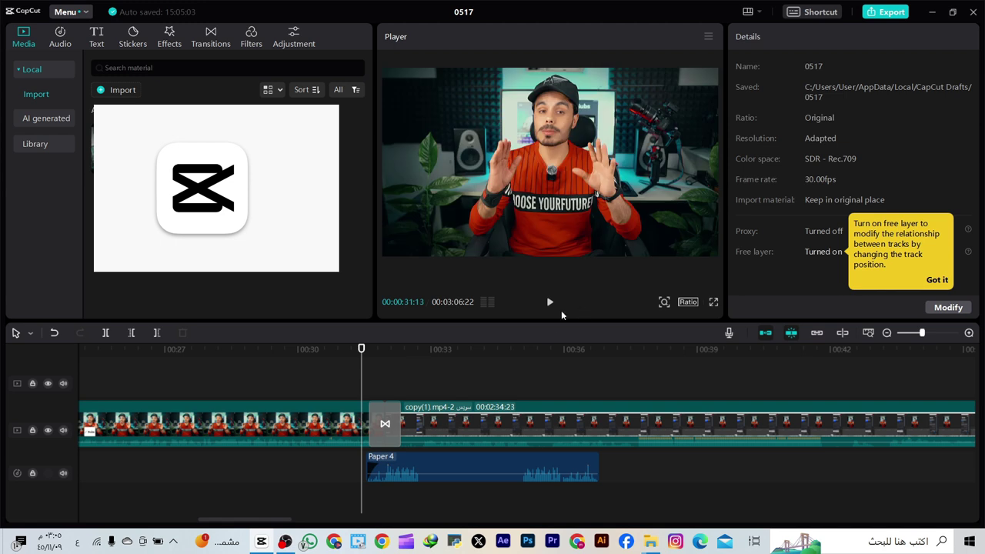
click(549, 310)
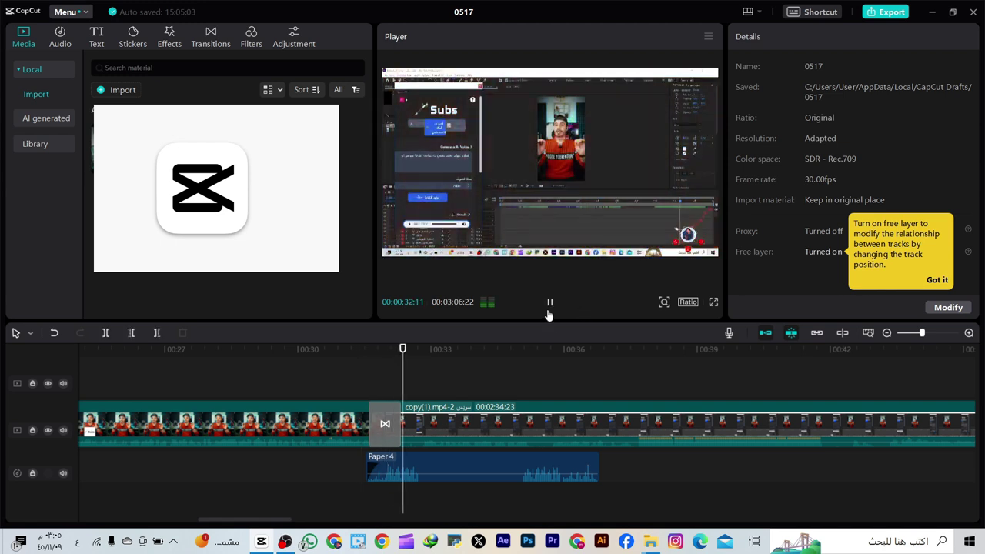
click(385, 424)
key(Escape)
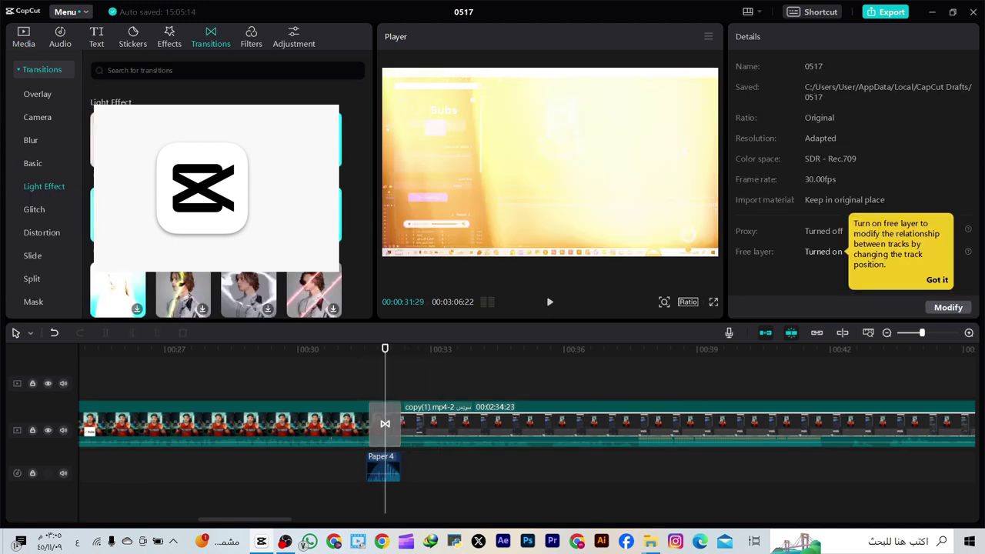
Step: Lengthen the Glare transition to 1.1 s and play it back from its start
drag(385, 424, 376, 383)
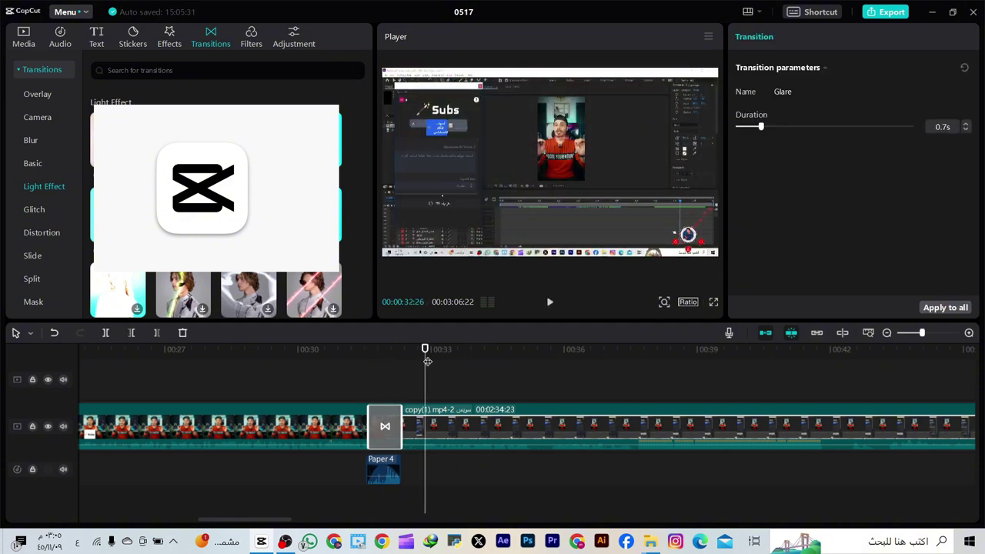
drag(427, 361, 362, 419)
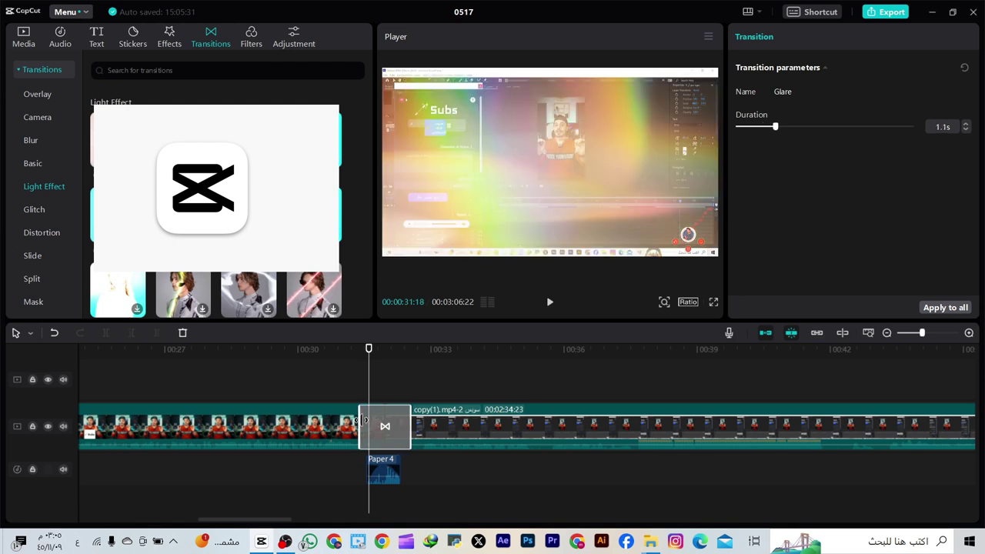
click(553, 305)
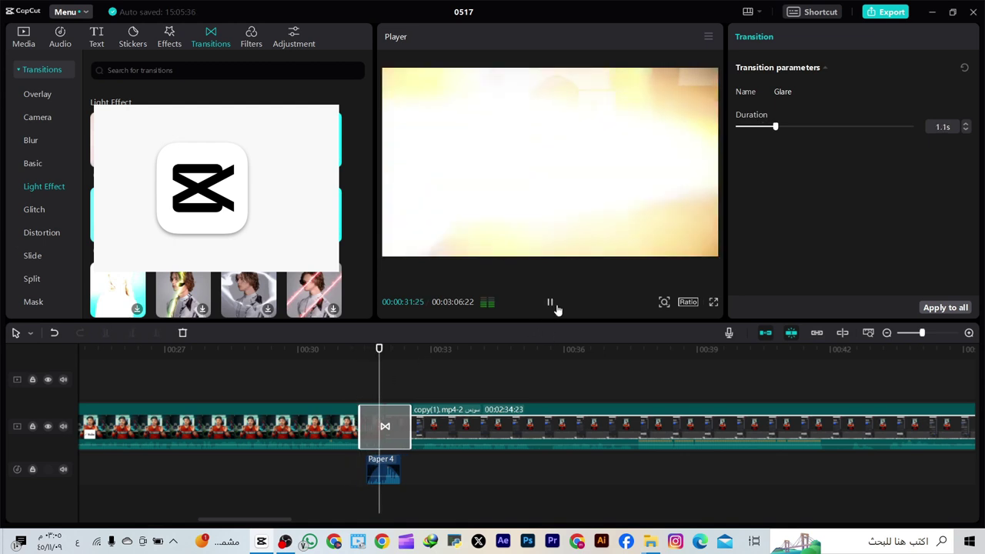
click(549, 305)
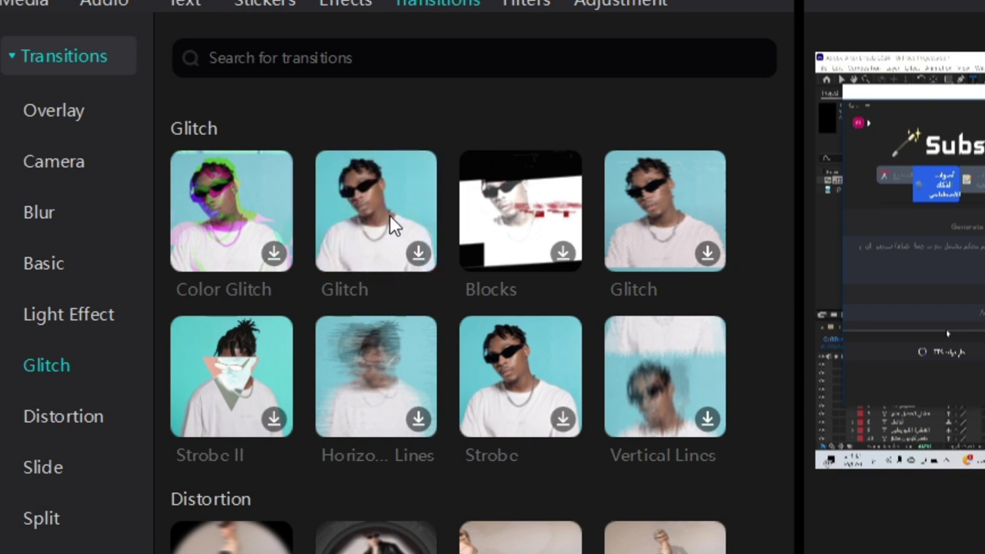
Step: Replace the transition at the cut with the second Glitch category effect, Glitch, and play it back twice
drag(393, 224, 473, 521)
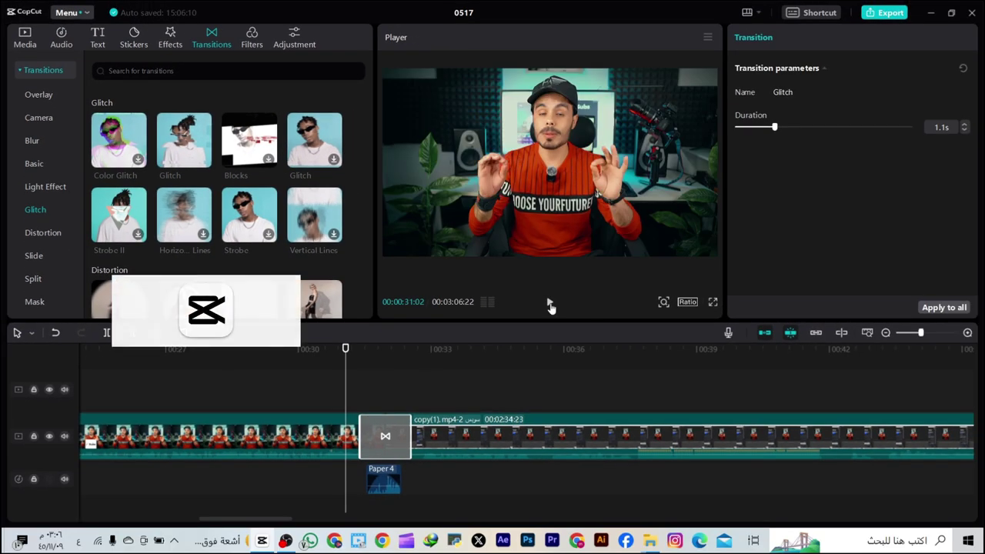
click(550, 303)
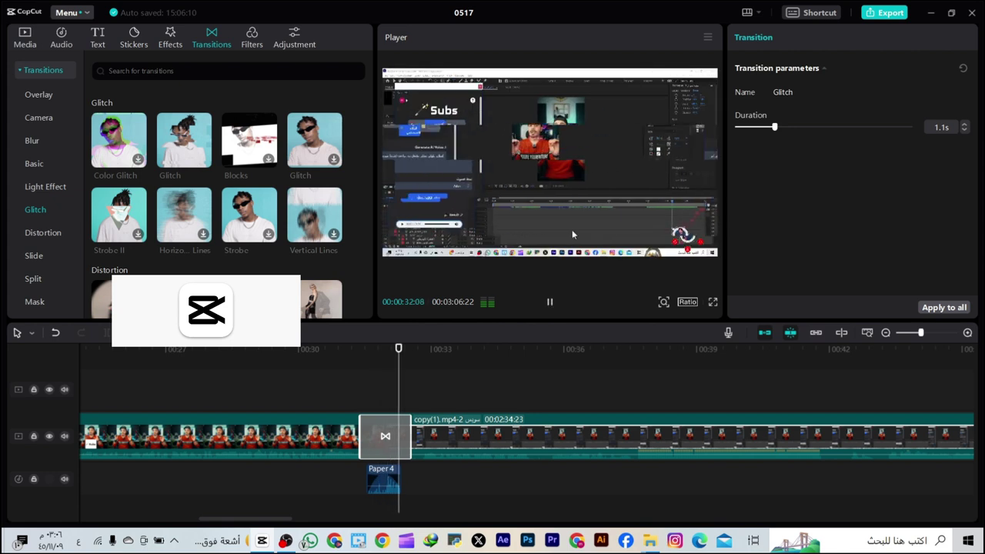
click(550, 303)
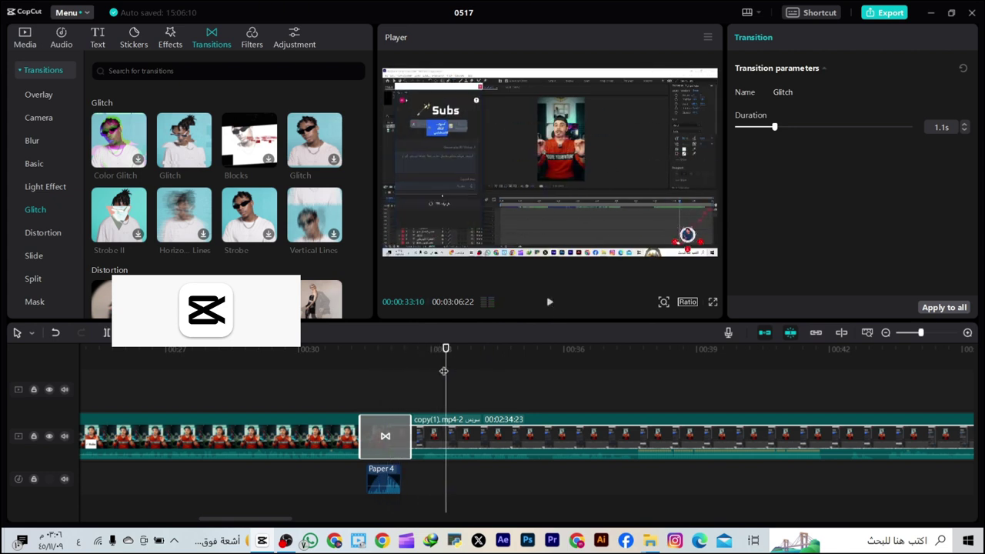
drag(444, 371, 359, 406)
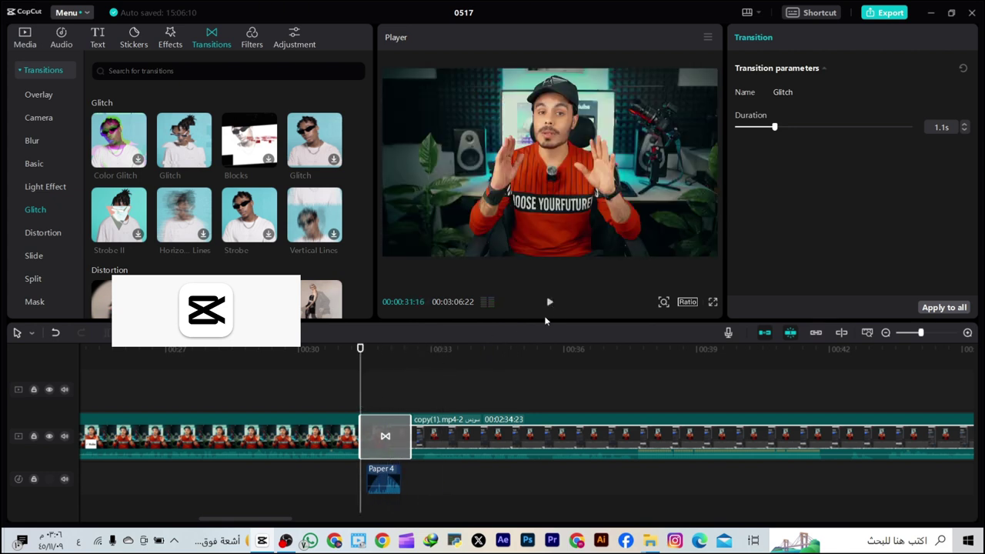
click(550, 303)
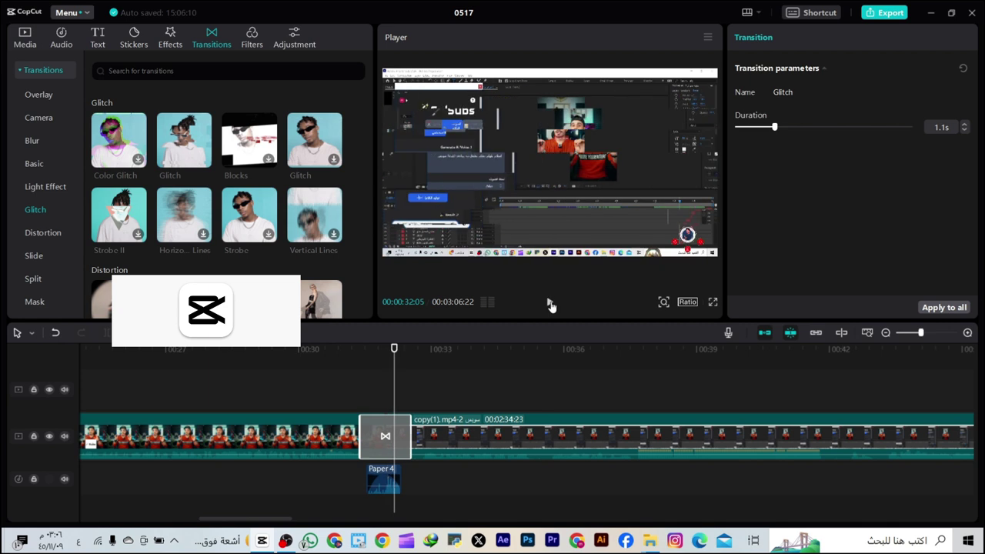
Step: Replace the transition at the cut with Strobe II, play it back, and try the Strobe transition
click(129, 218)
drag(130, 217, 378, 432)
click(548, 303)
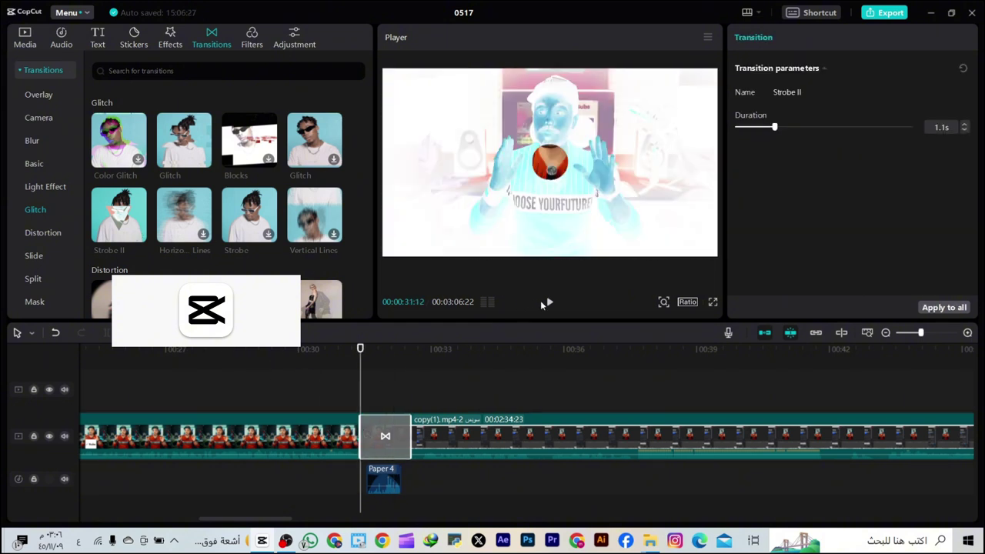
click(547, 304)
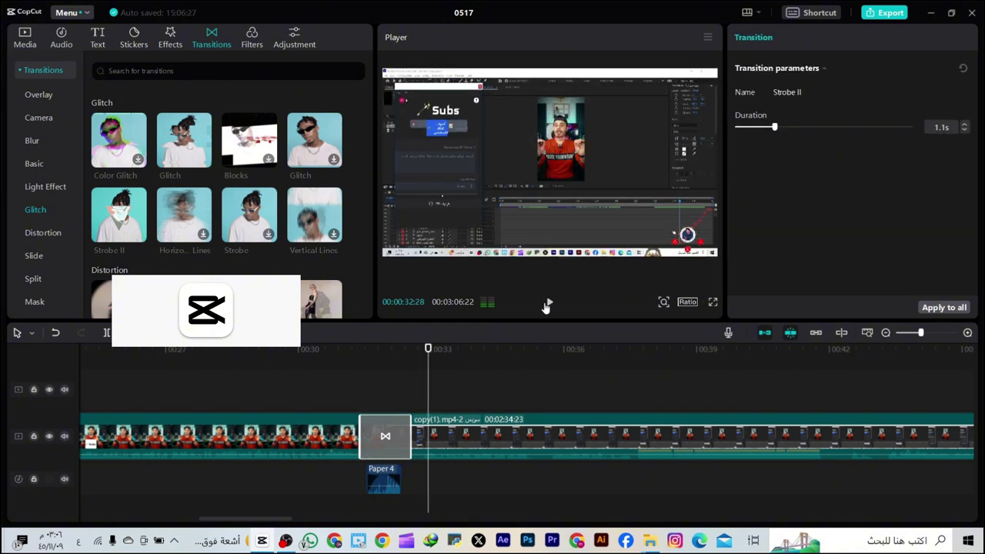
click(248, 216)
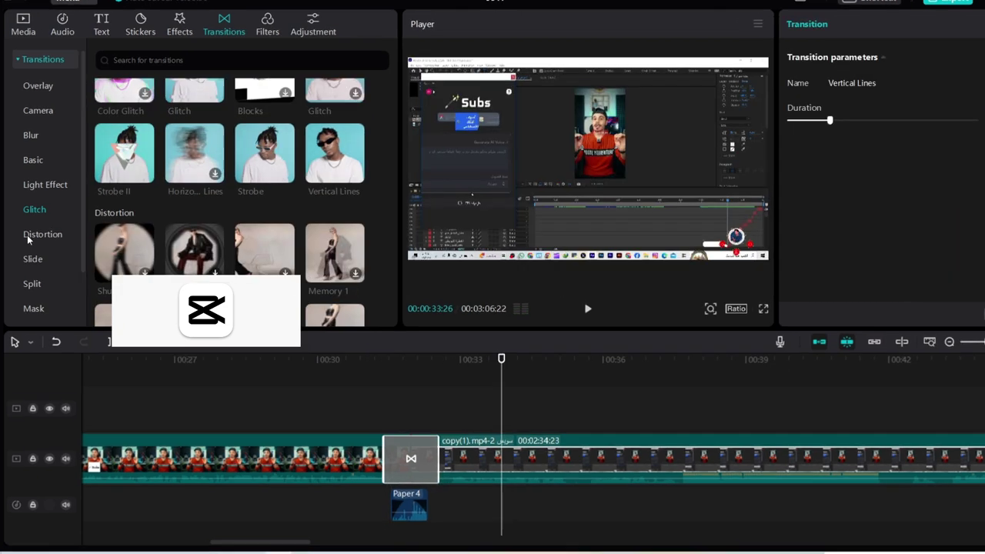
Step: Replace the transition at the cut with Shutter from the Distortion category and play it back
click(28, 240)
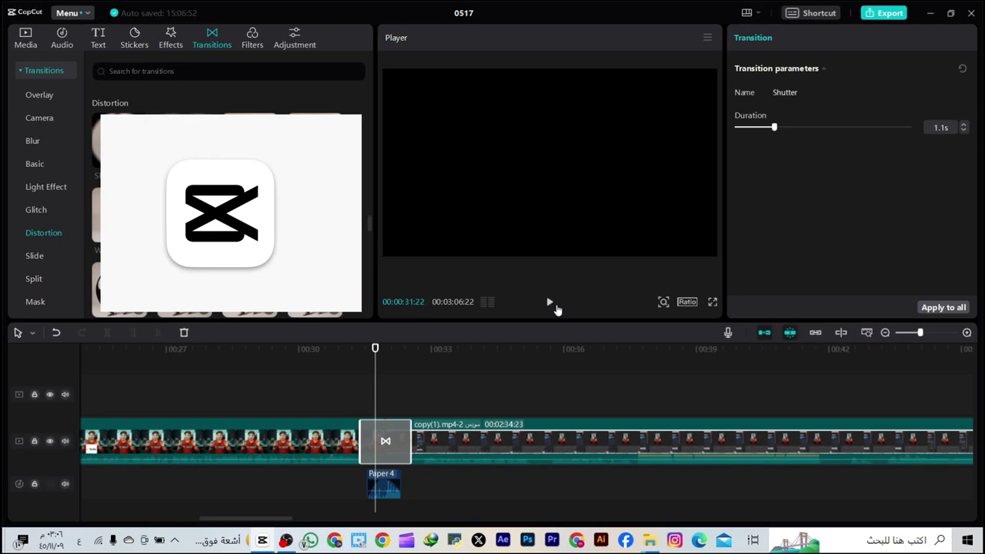
click(950, 373)
click(549, 302)
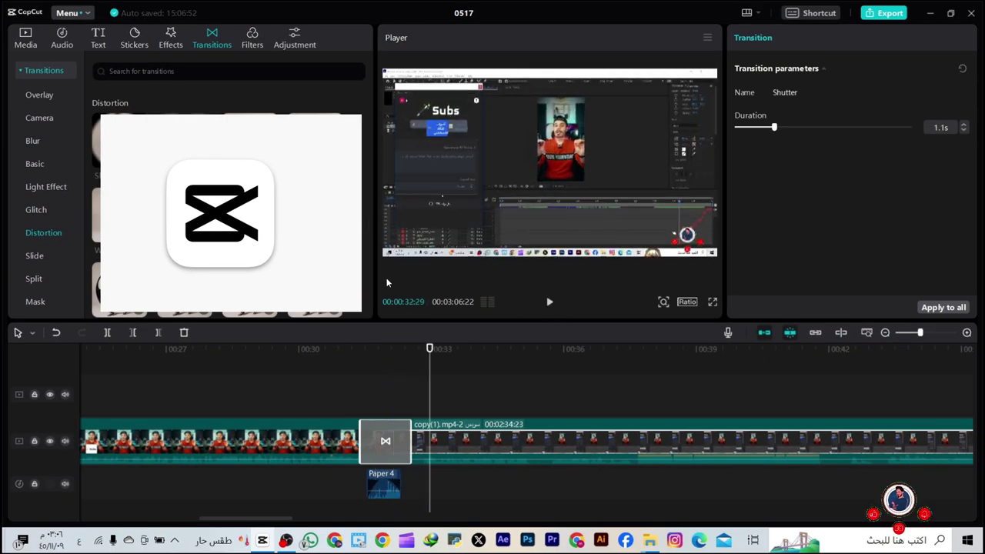
Step: Replace the transition at the cut with Open from the Slide category and play it back
click(34, 256)
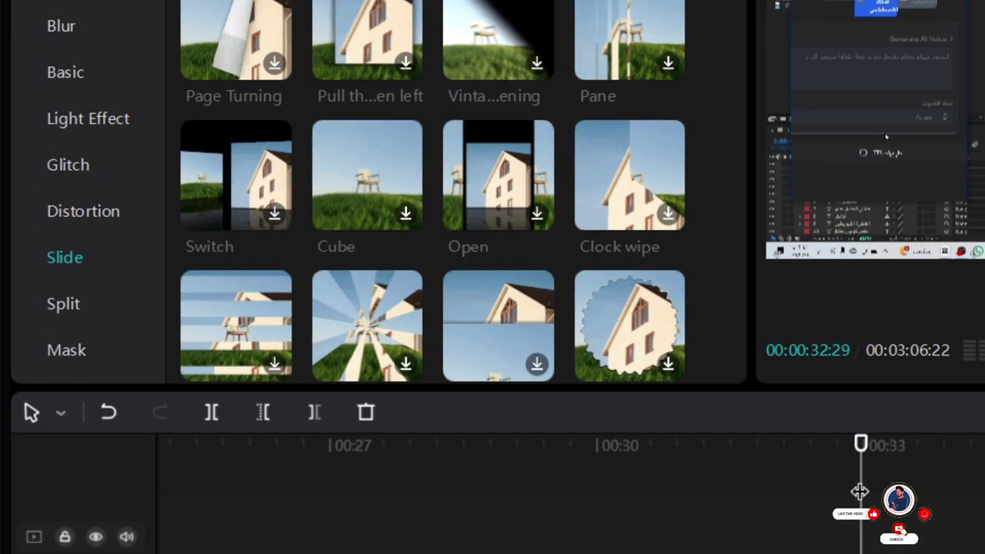
drag(860, 492, 748, 543)
click(327, 196)
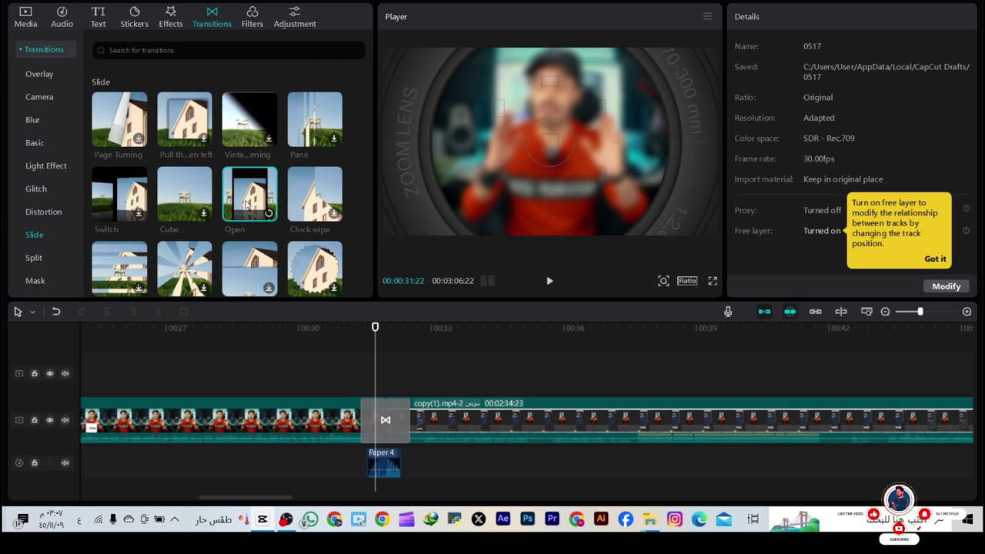
drag(246, 202, 319, 348)
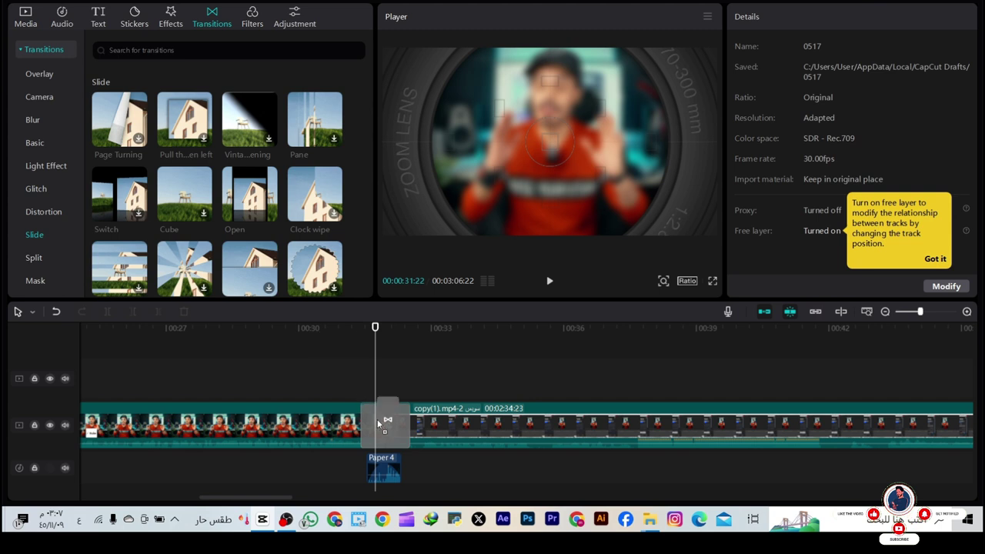
drag(378, 423, 382, 423)
click(549, 281)
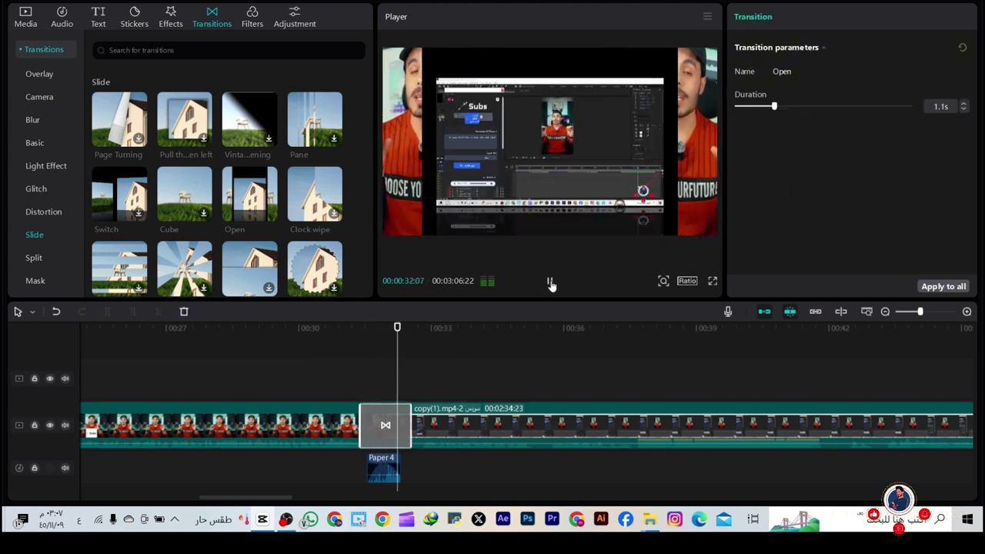
click(550, 281)
Step: Replace the transition at the cut with Pull the screen left, play it back, and return the playhead to the transition's start
click(314, 339)
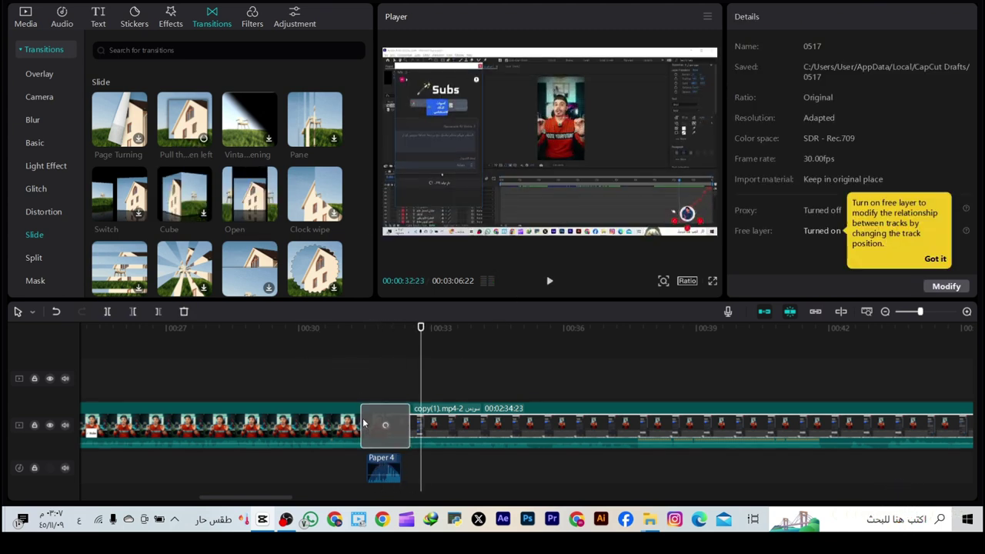
click(550, 281)
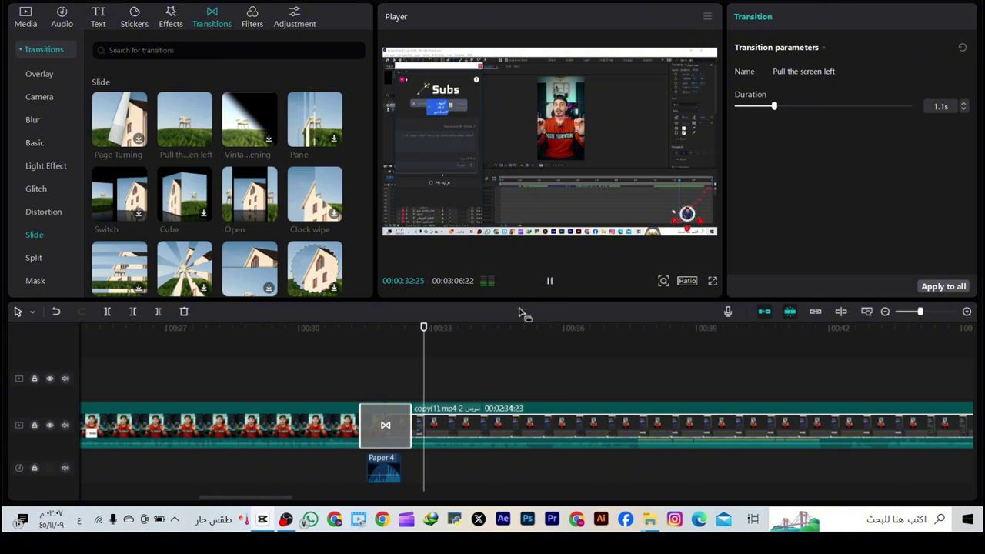
click(351, 329)
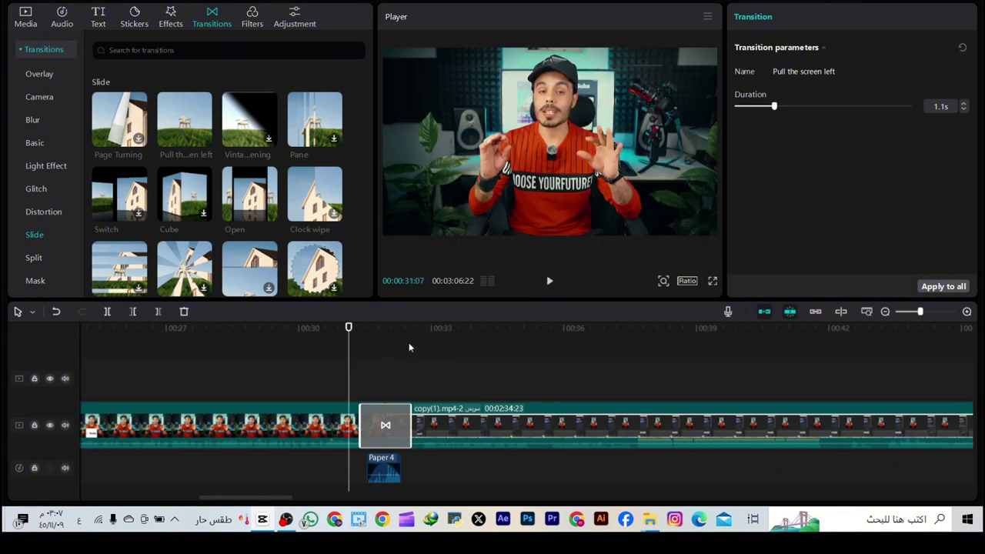
click(550, 283)
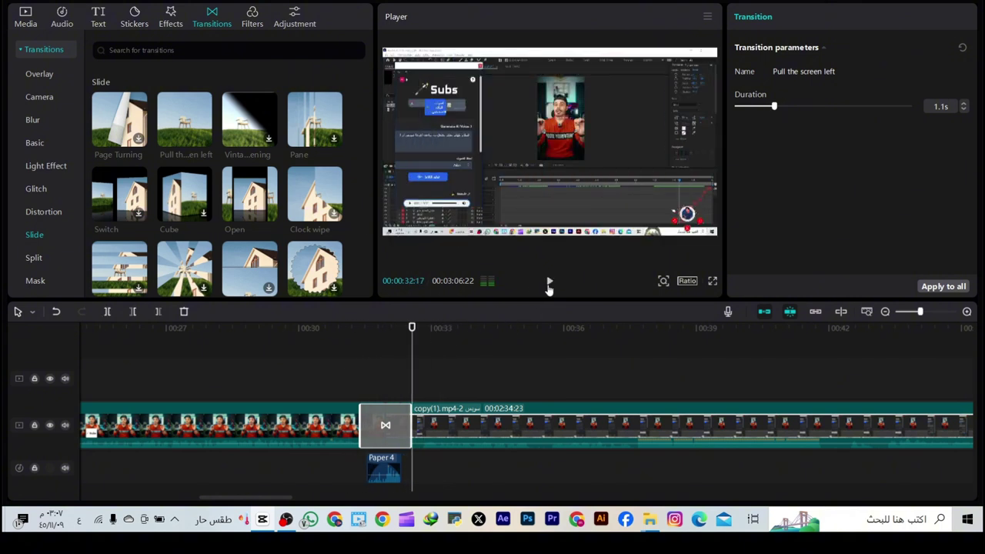
drag(412, 354, 384, 362)
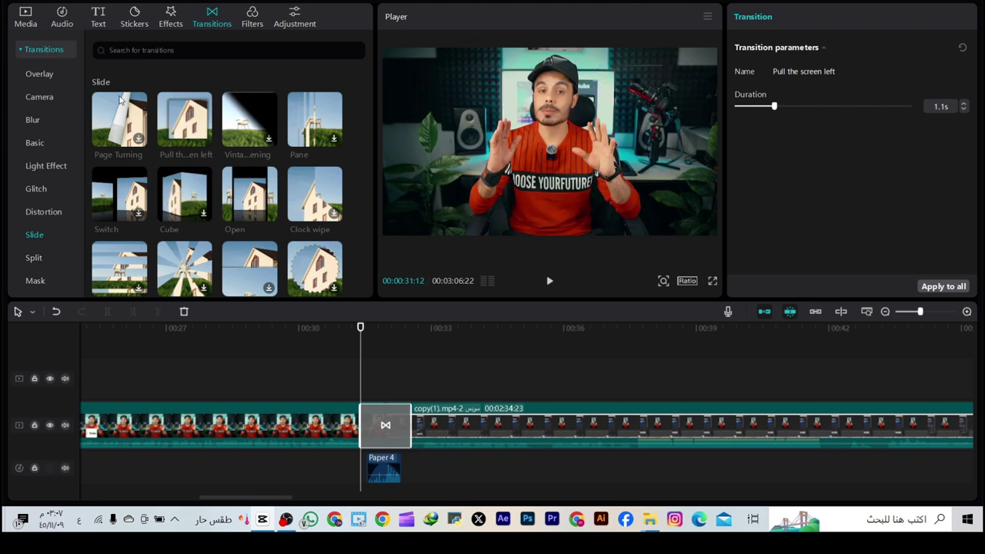
Step: Preview the Page Turning, Blinds and Windmill transitions from the Slide category
click(118, 102)
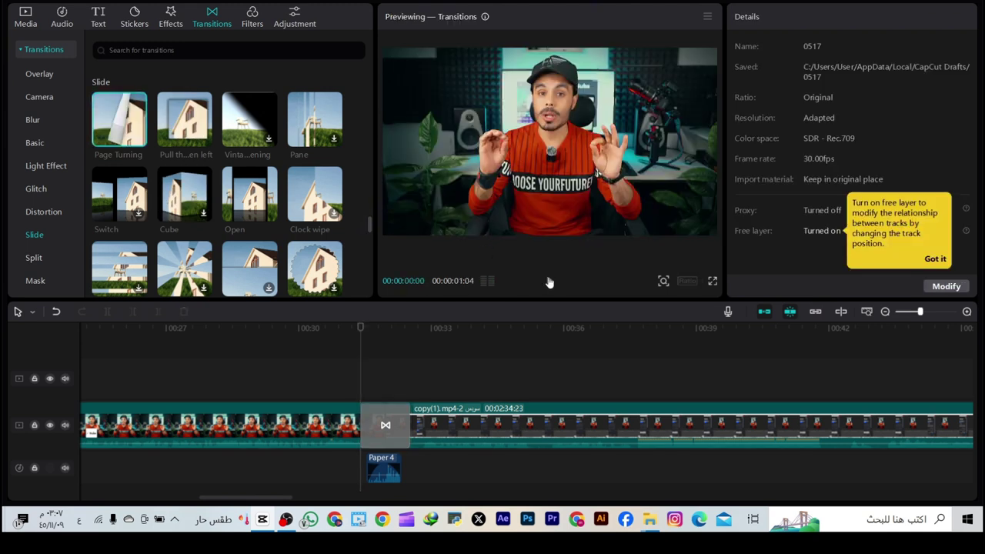
click(550, 282)
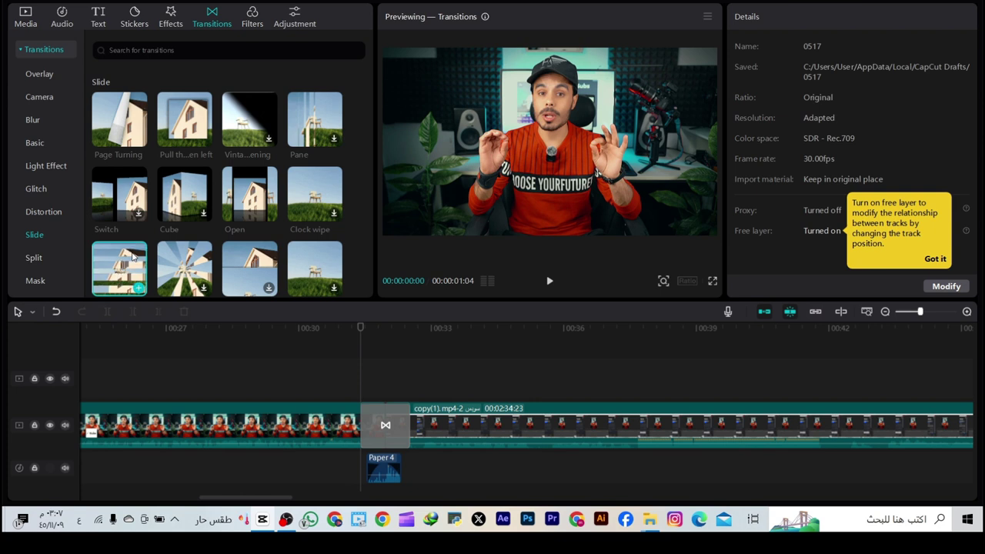
click(133, 257)
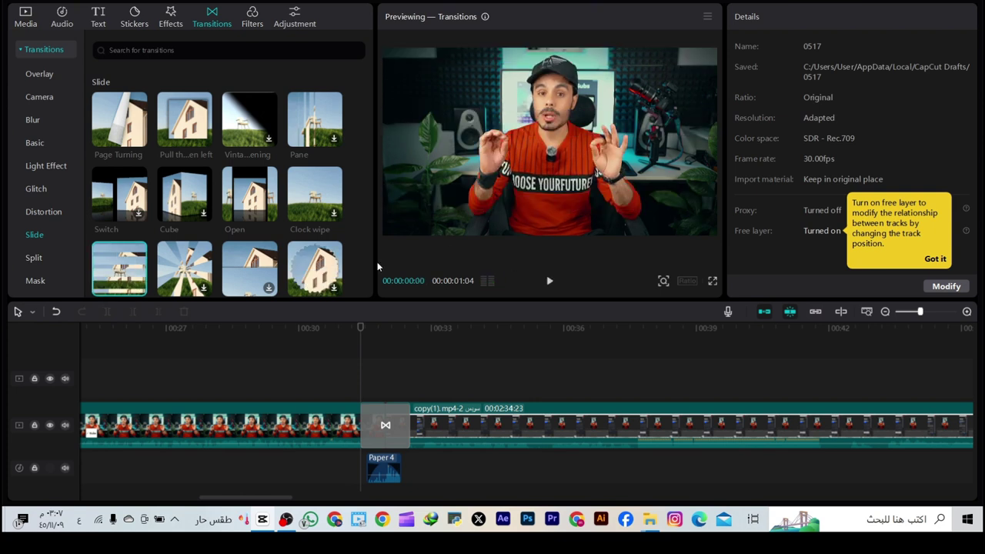
scroll(275, 212, down, 1)
click(194, 229)
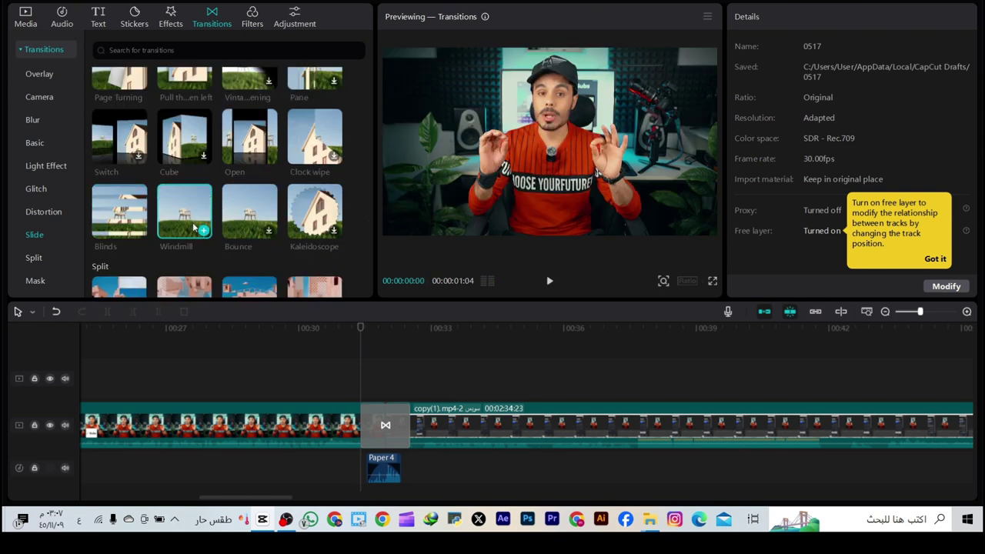
scroll(194, 224, down, 1)
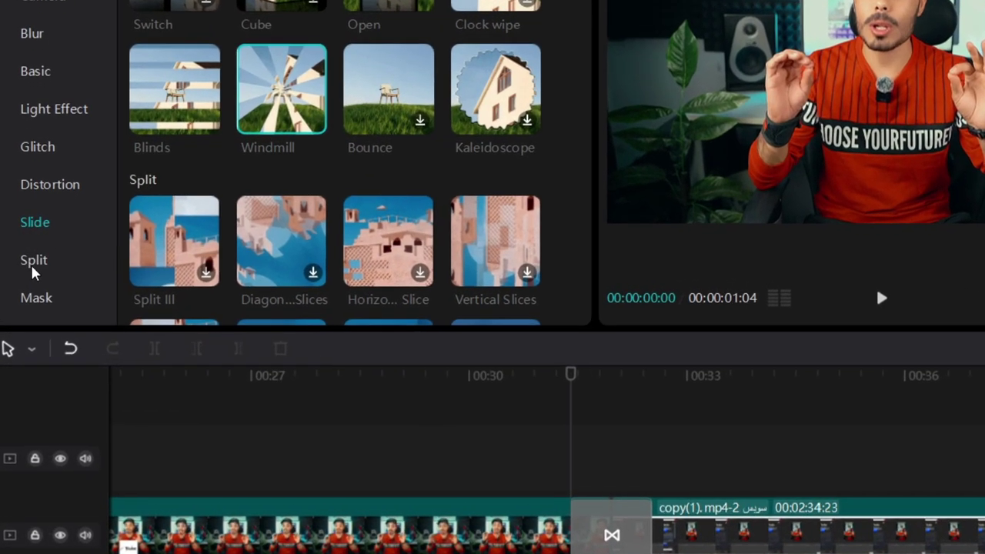
Step: Preview the Split II, Split, Circular Slices II and Diagonal Slices transitions from the Split category
click(34, 266)
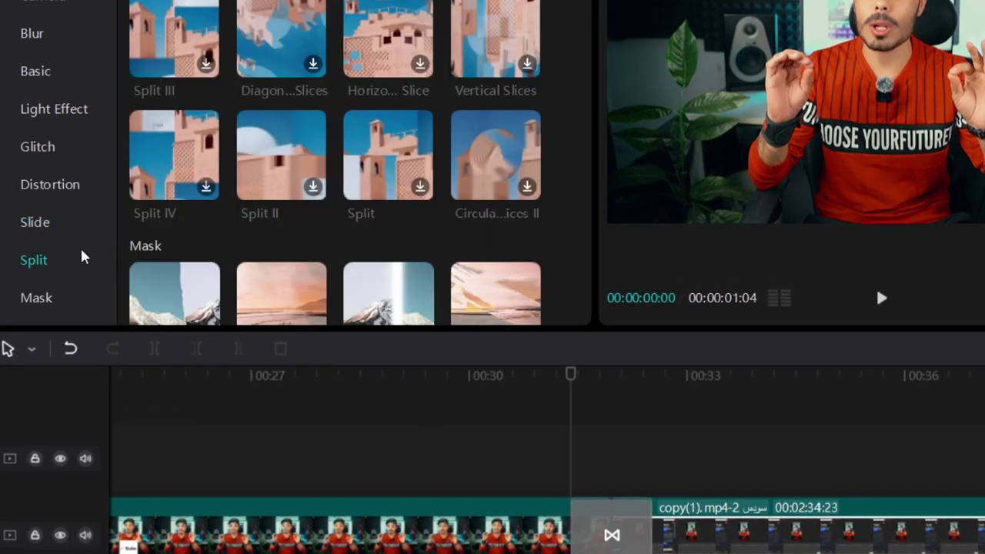
click(276, 159)
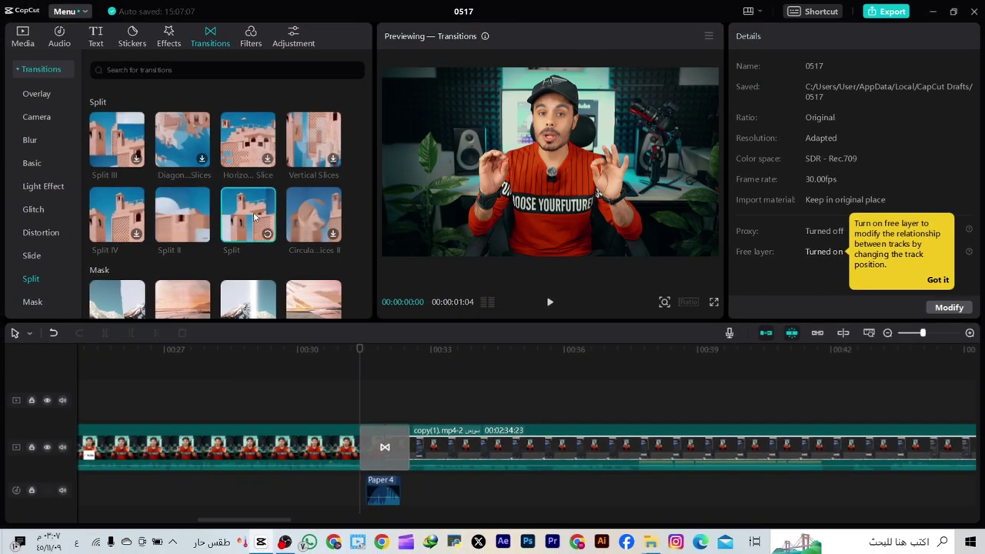
click(254, 217)
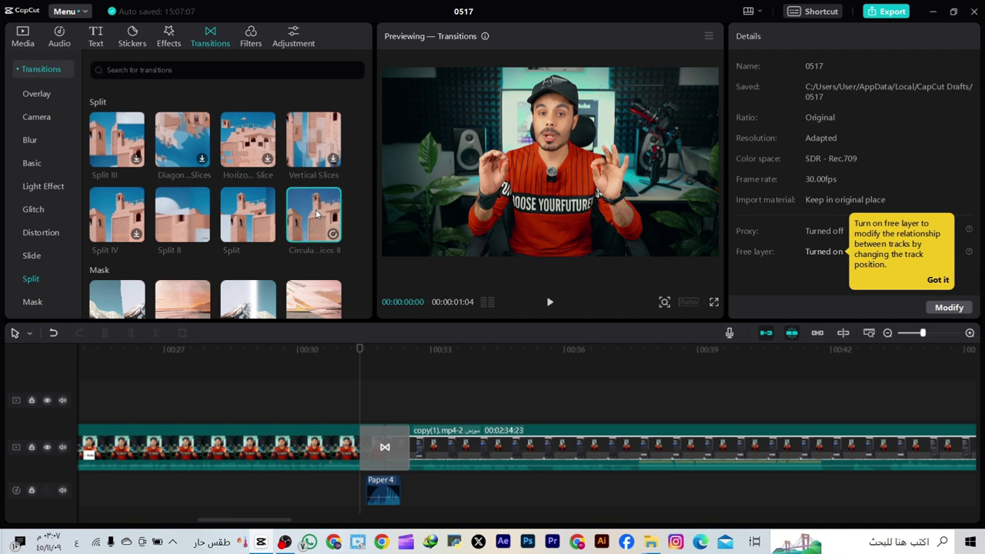
click(316, 215)
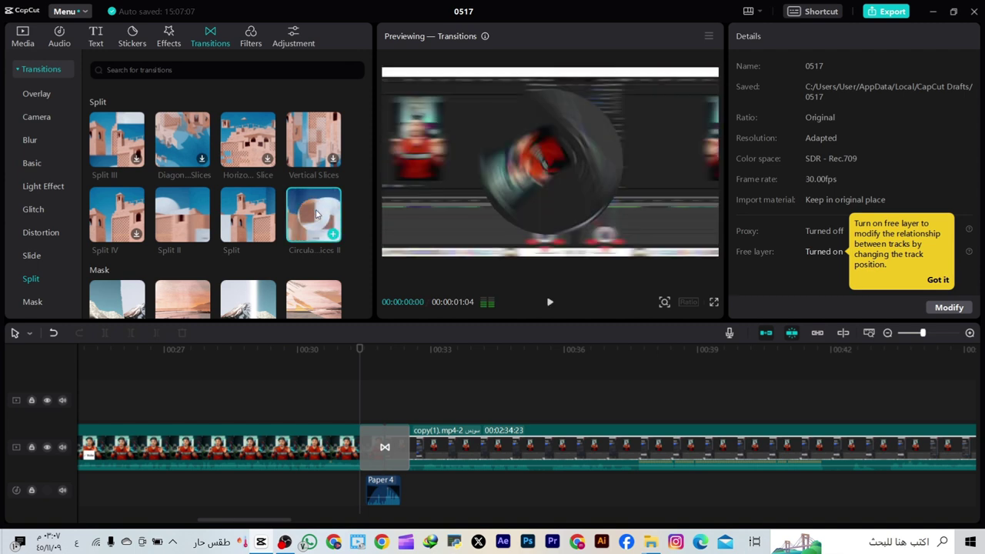
click(551, 304)
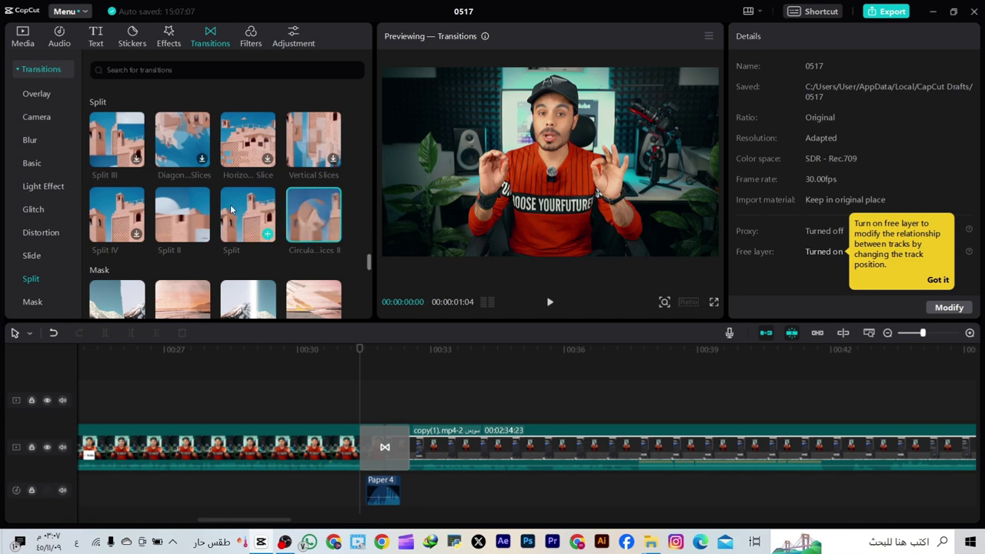
click(184, 150)
scroll(178, 199, down, 1)
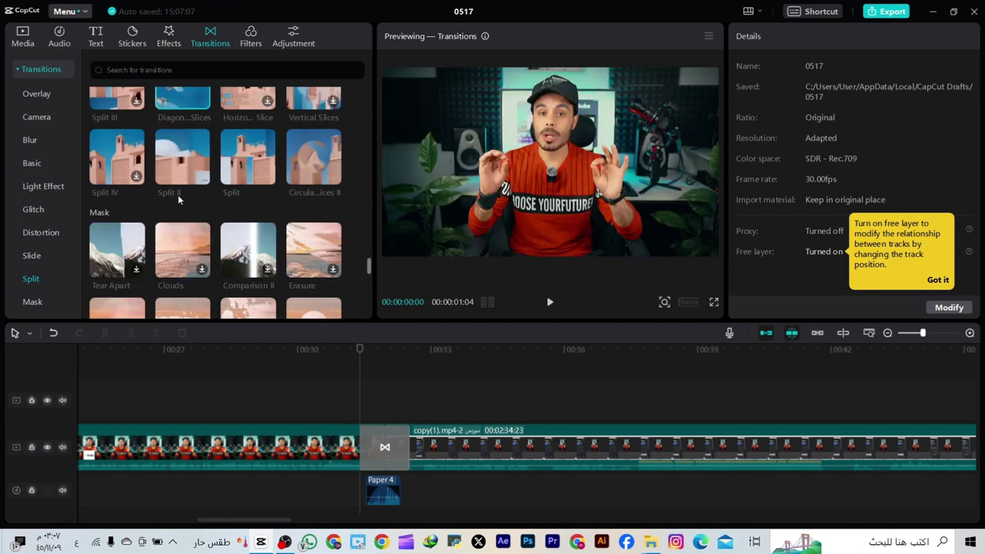
Step: Preview the Comparison II transition from the Mask category and play the Tear Apart preview several times
click(242, 269)
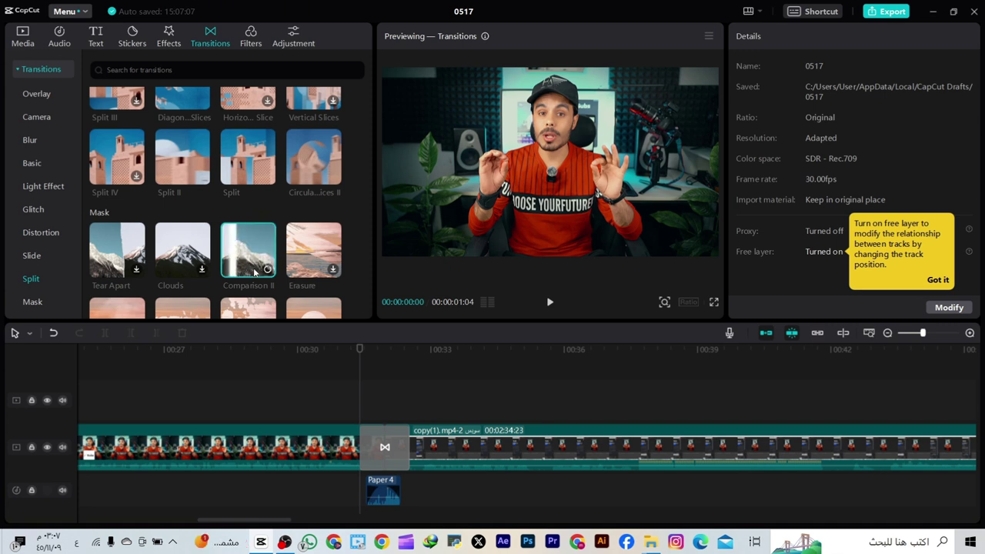
click(550, 303)
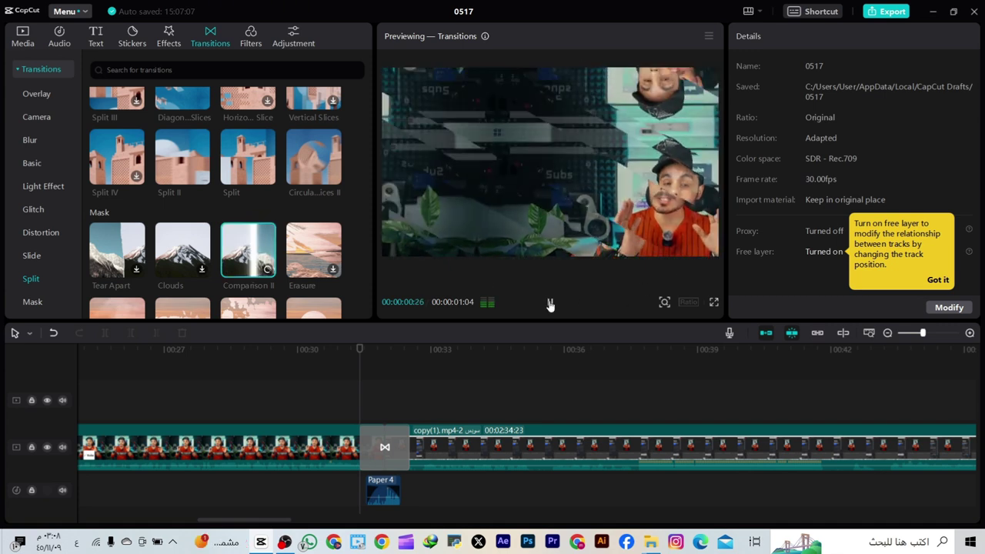
scroll(278, 262, down, 1)
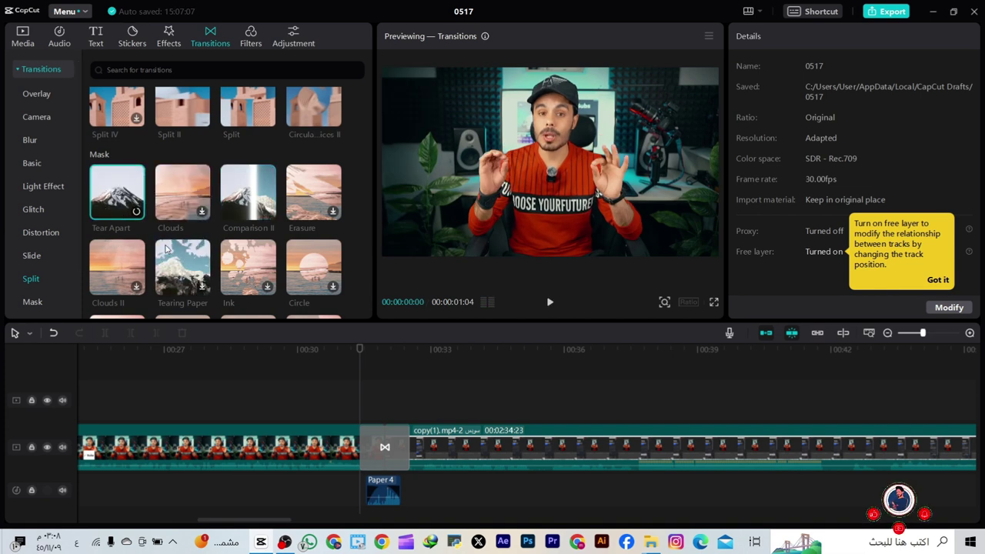
click(550, 304)
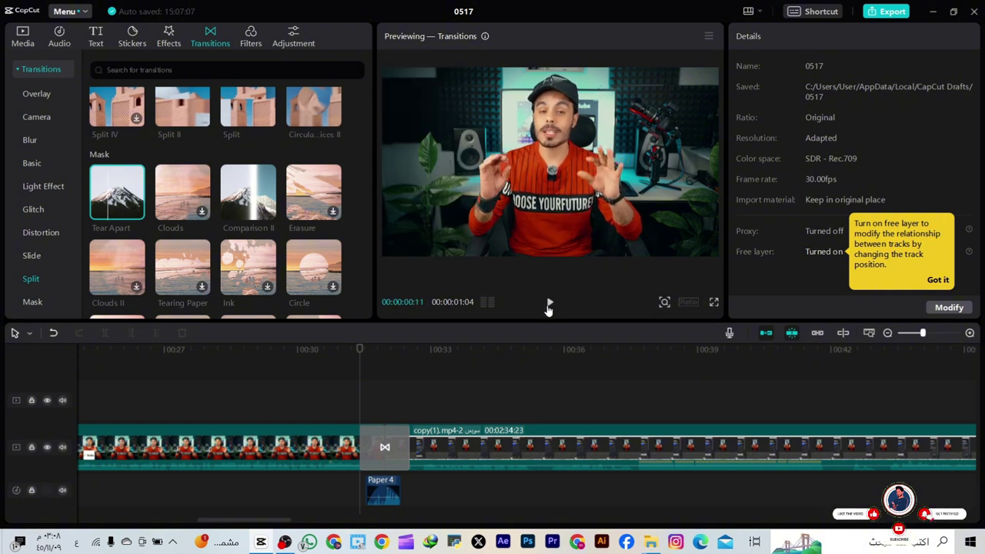
click(550, 303)
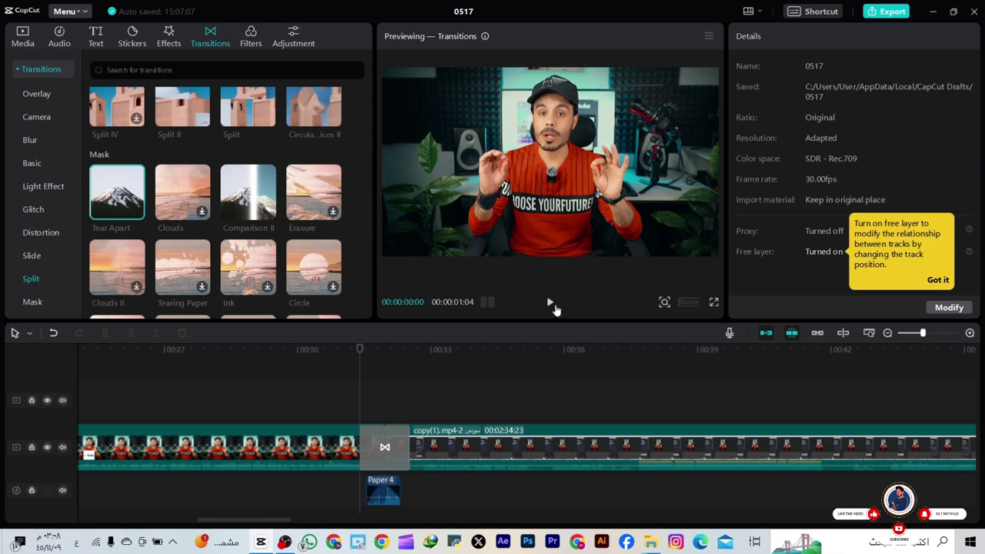
click(551, 304)
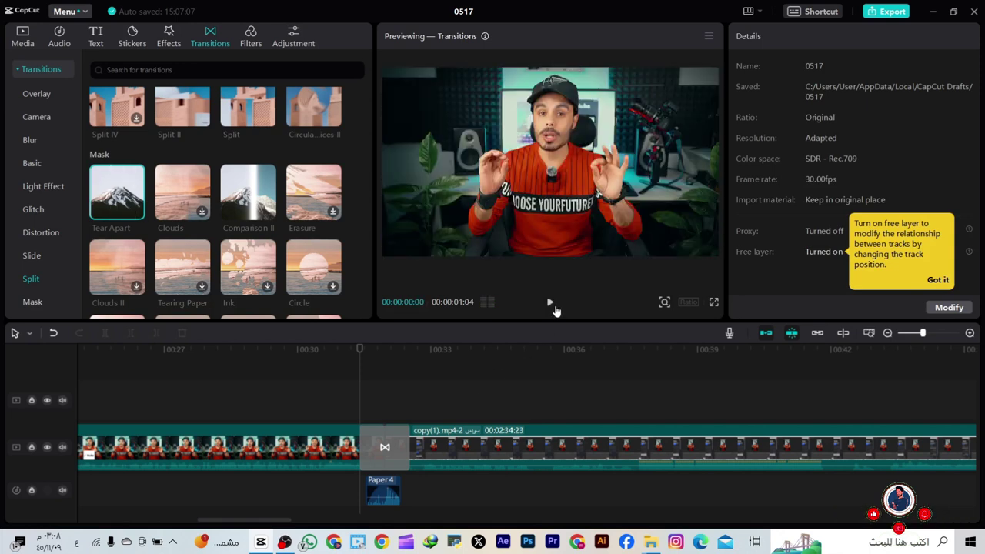
click(548, 304)
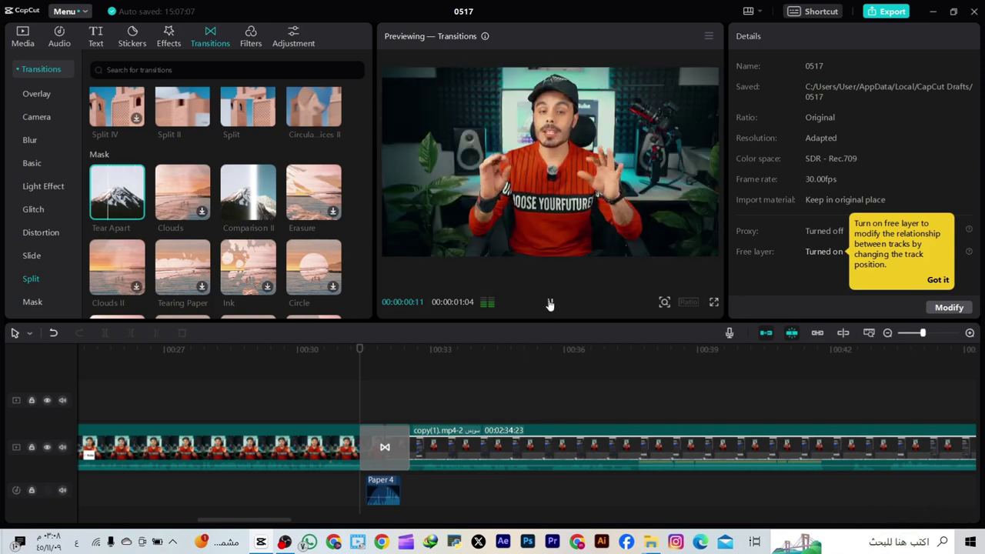
click(550, 303)
Step: Replace the transition at the cut with Tear Apart from the Mask category and play it back
click(385, 447)
click(551, 303)
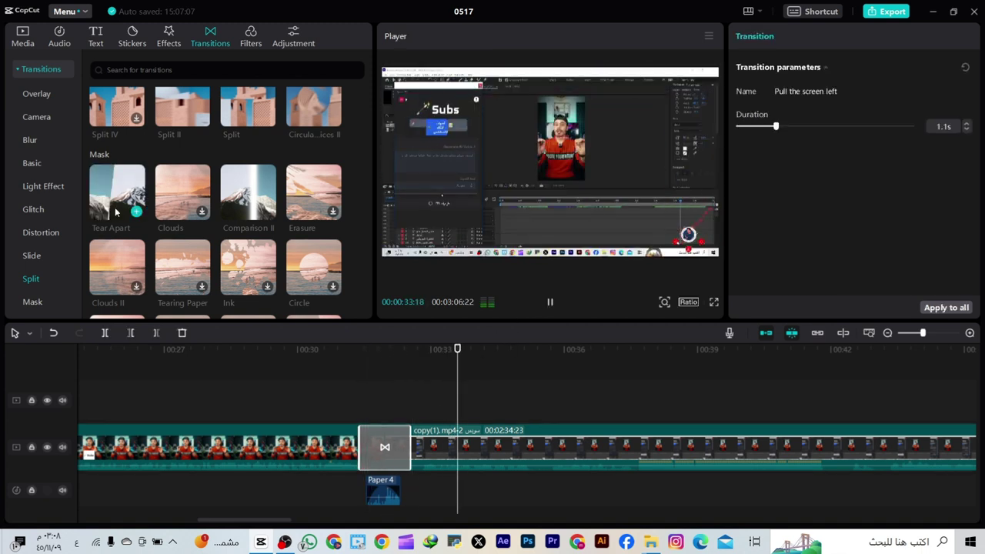
drag(116, 212, 385, 447)
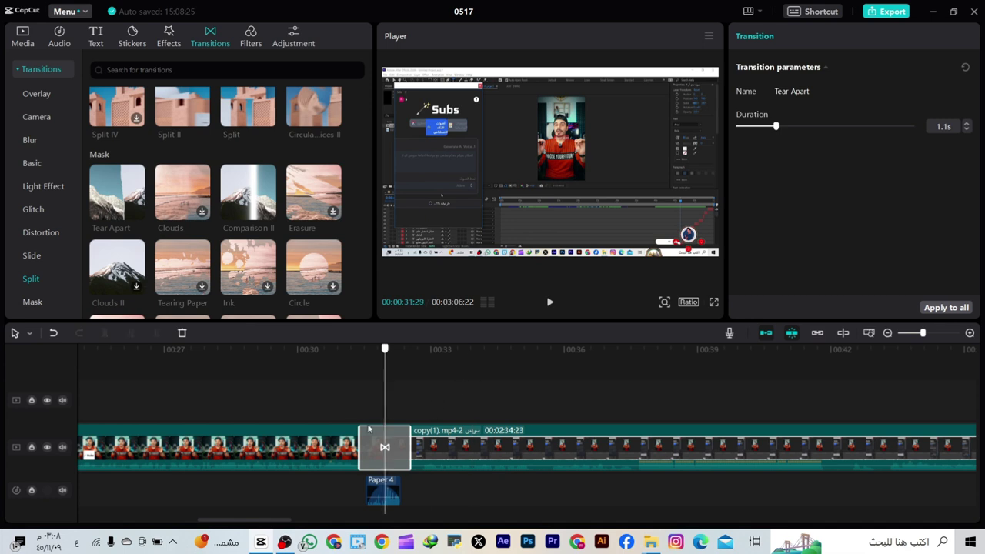
click(550, 304)
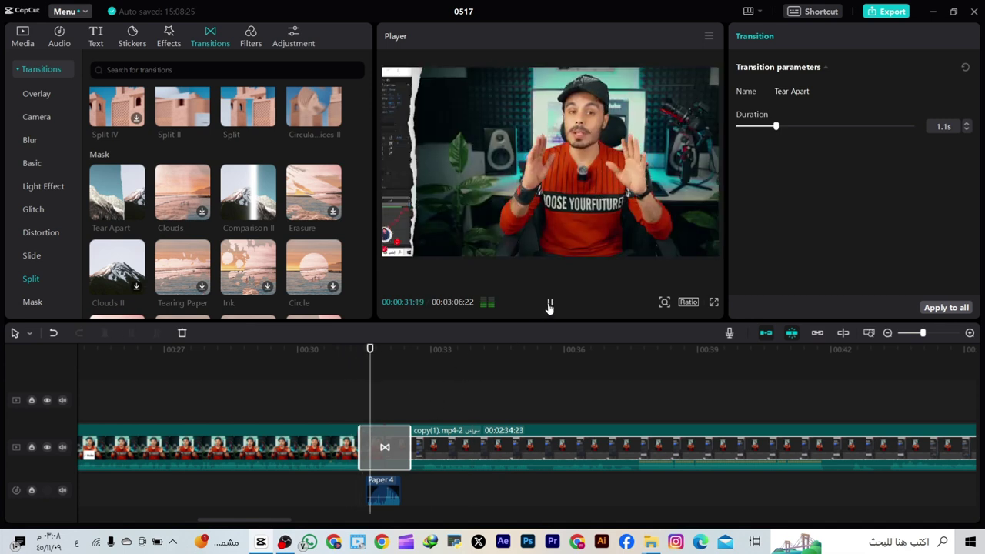
click(550, 305)
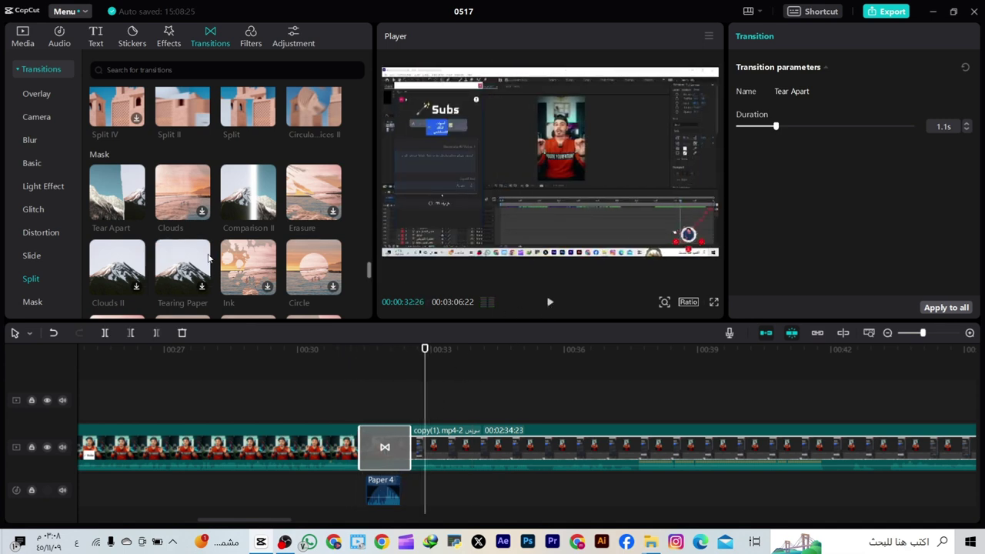
Step: Try the Clouds and Circle transitions from the Mask category and replace the transition at the cut with Ink
click(182, 192)
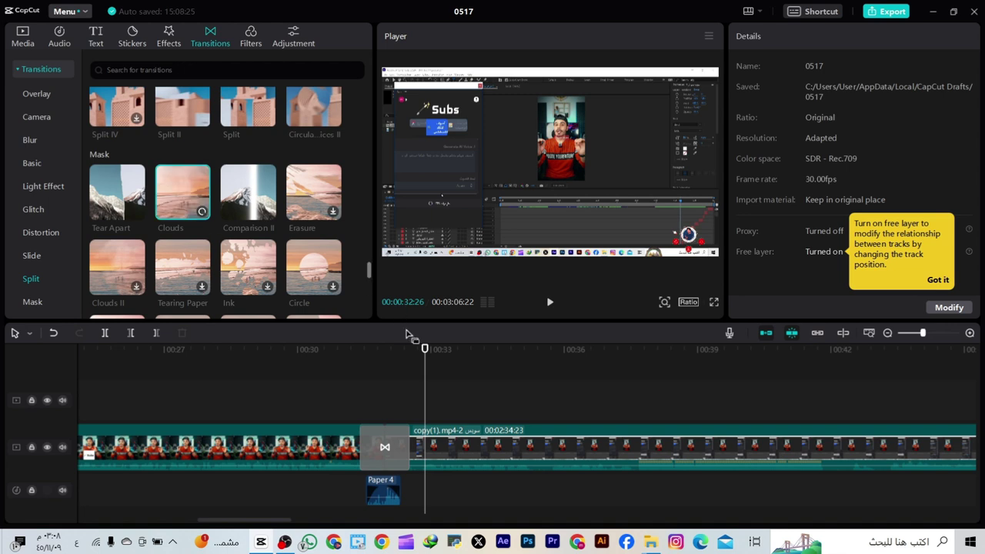
drag(420, 361, 356, 385)
click(549, 303)
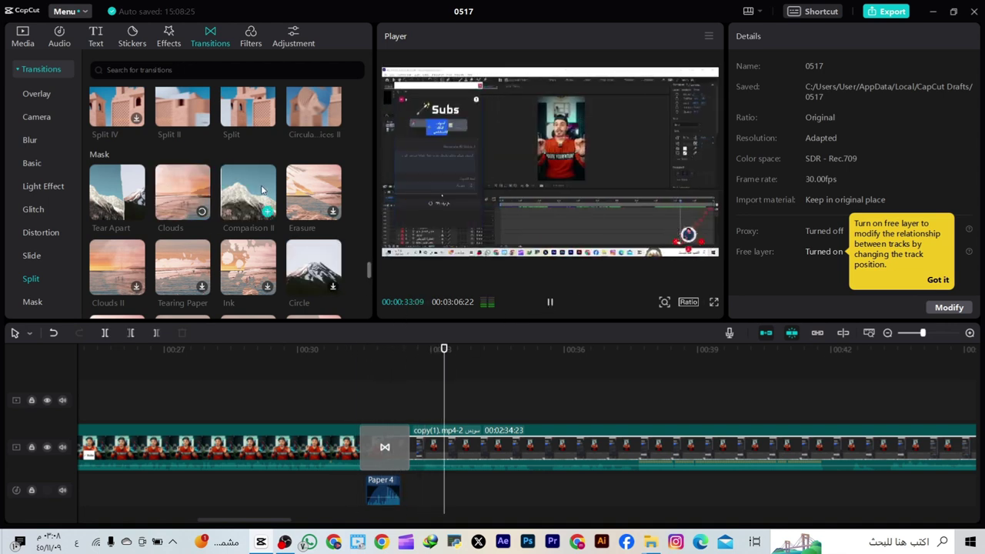
click(308, 271)
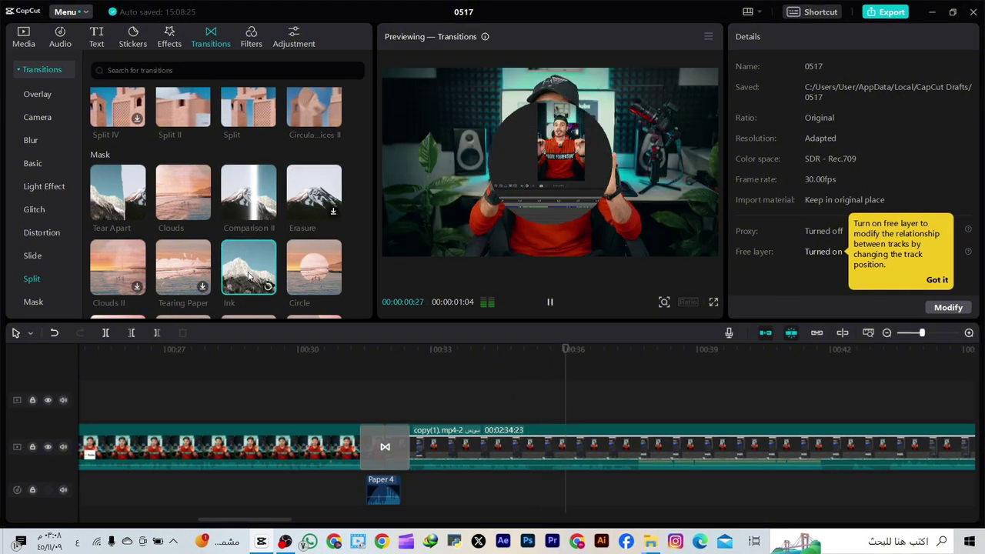
drag(310, 272, 366, 444)
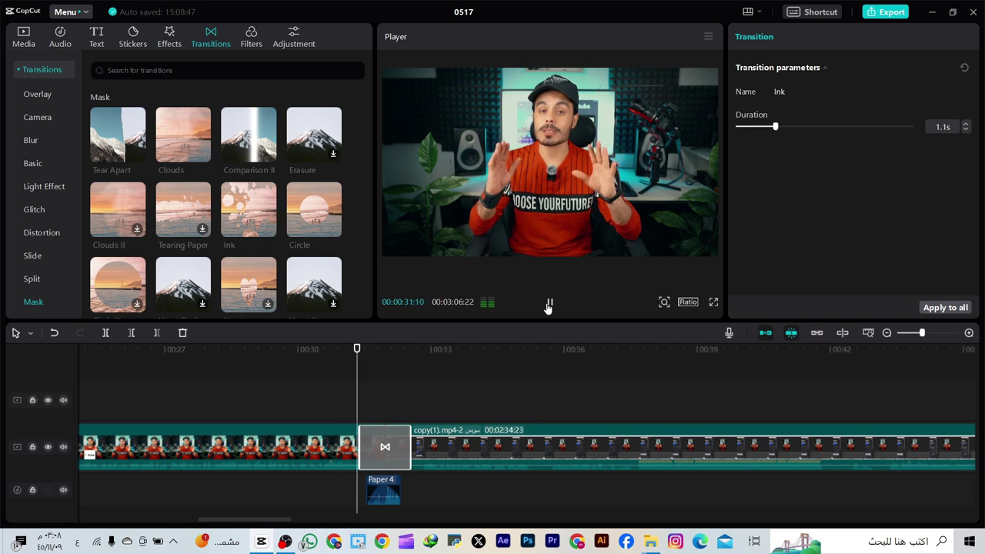
Step: Extend the Ink transition at the cut to 5.0 s and play it back
drag(408, 440, 540, 432)
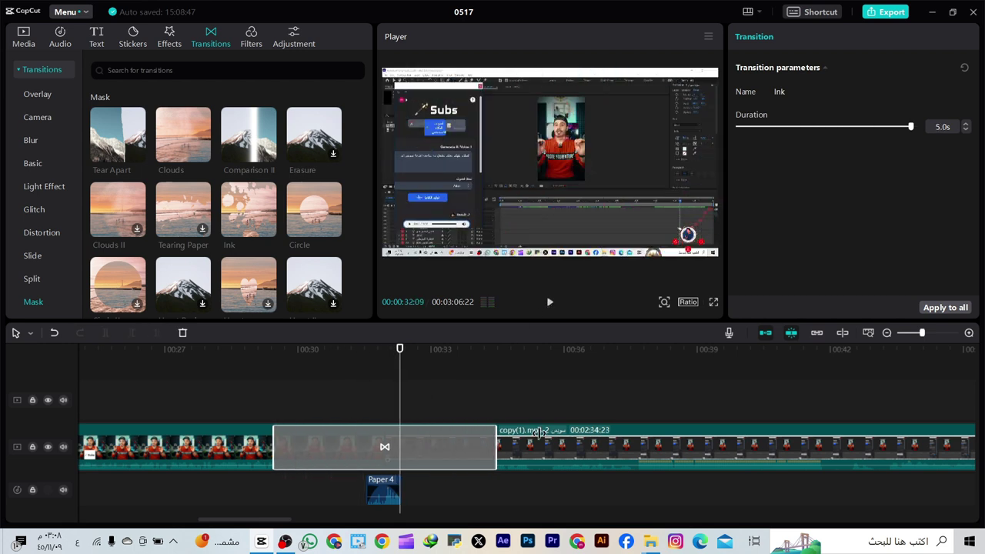
click(552, 305)
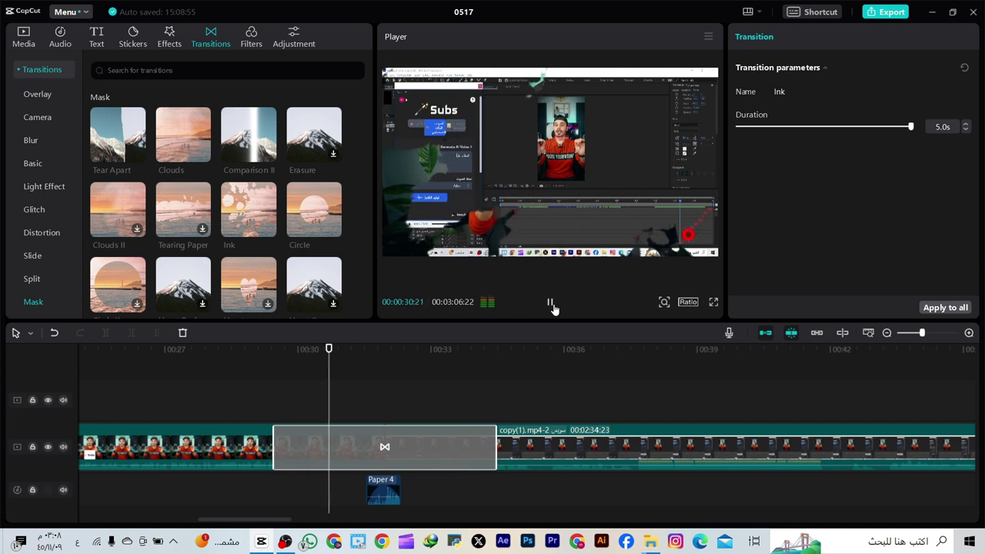
click(552, 305)
Step: Replace the transition at the cut with Curling Wave from the MG category
scroll(123, 261, down, 10)
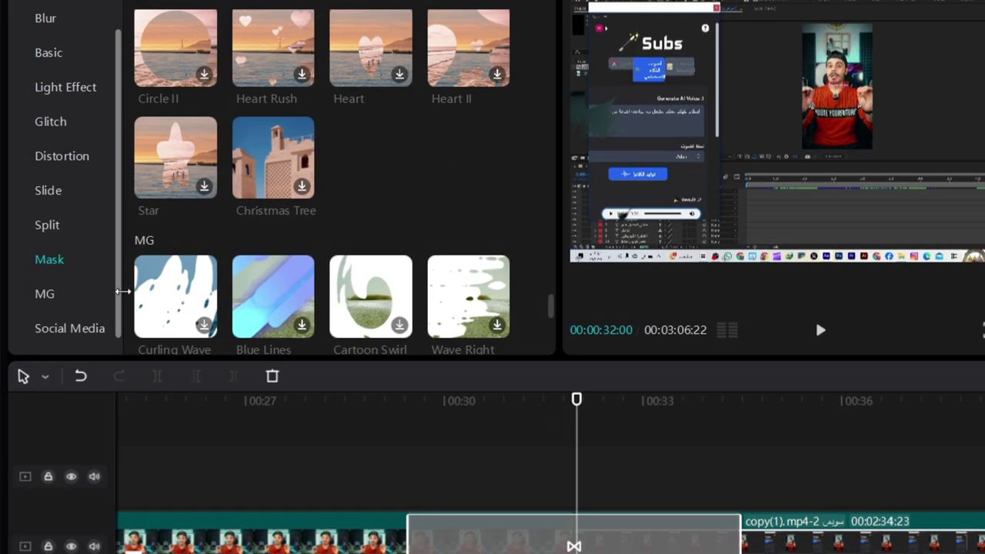
scroll(175, 265, down, 1)
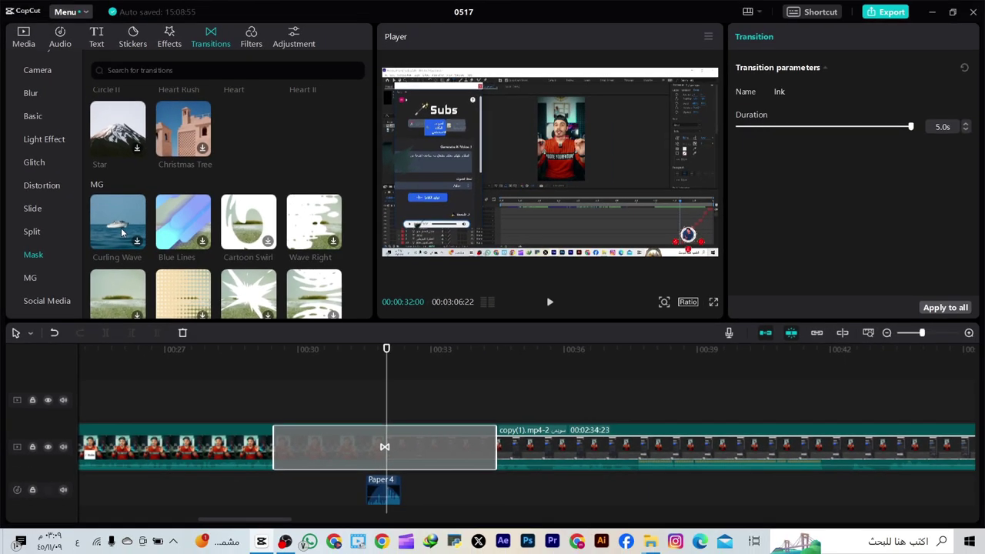
scroll(193, 167, down, 1)
click(130, 177)
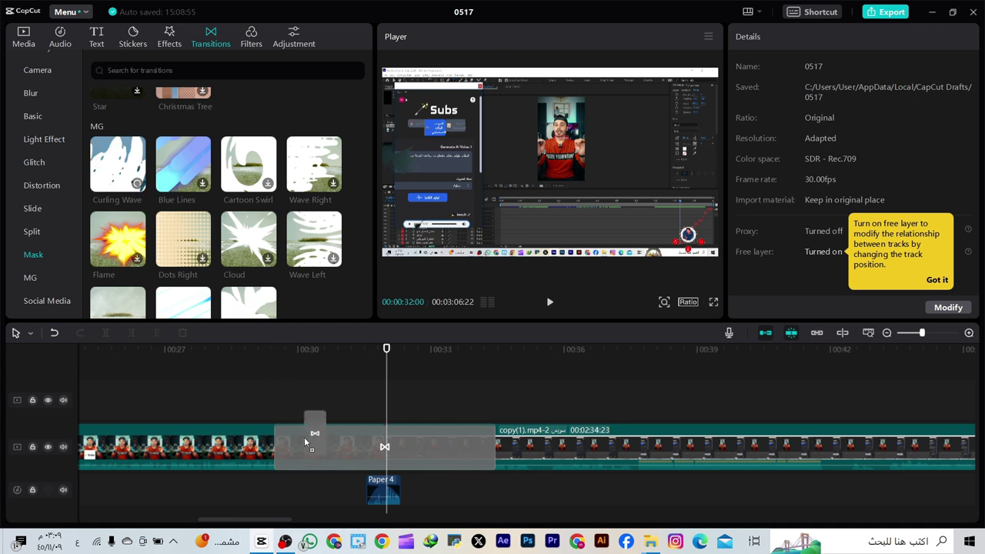
drag(304, 437, 355, 415)
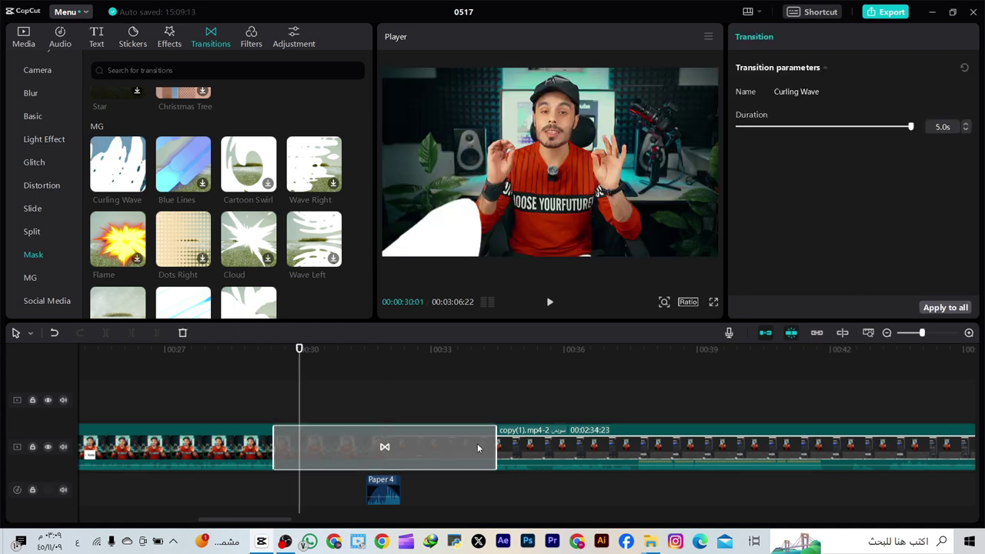
Step: Shorten the Curling Wave transition to 2.1 s and play it back
drag(496, 441, 432, 442)
click(547, 303)
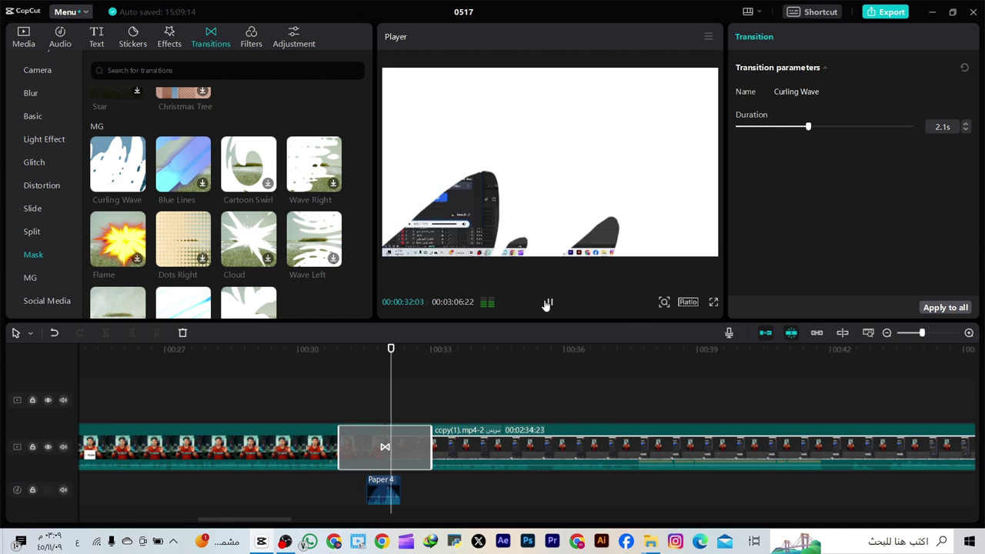
click(546, 303)
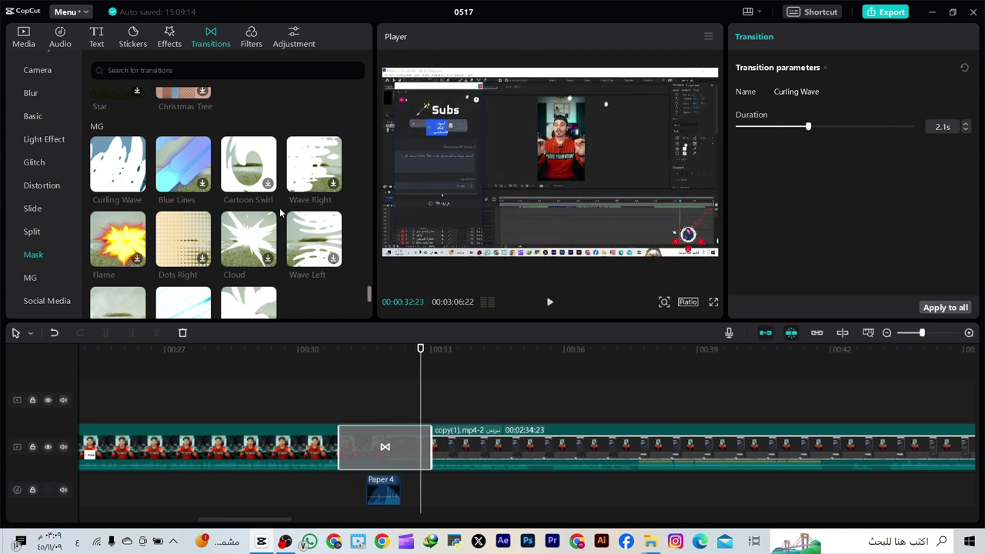
Step: Replace the transition at the cut with Blue Lines from the MG category and play it back
click(194, 162)
drag(195, 163, 358, 440)
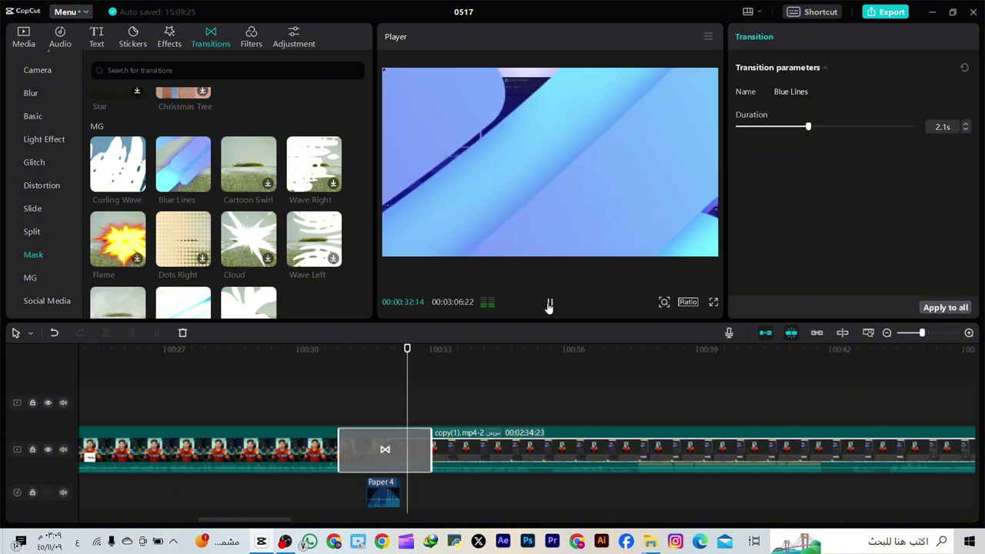
Step: Preview the Cartoon Swirl, Wave Left and White Ink transitions from the MG category
click(249, 167)
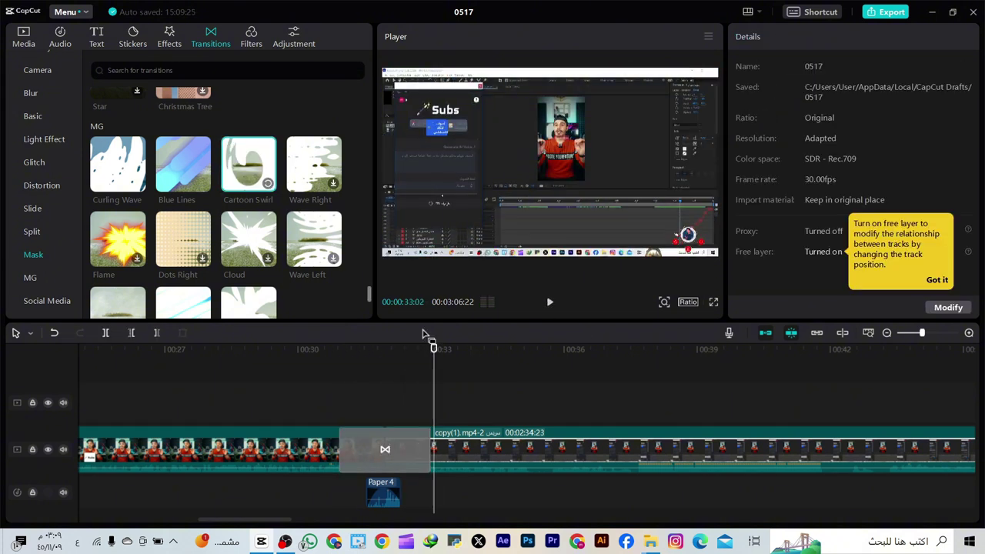
click(550, 303)
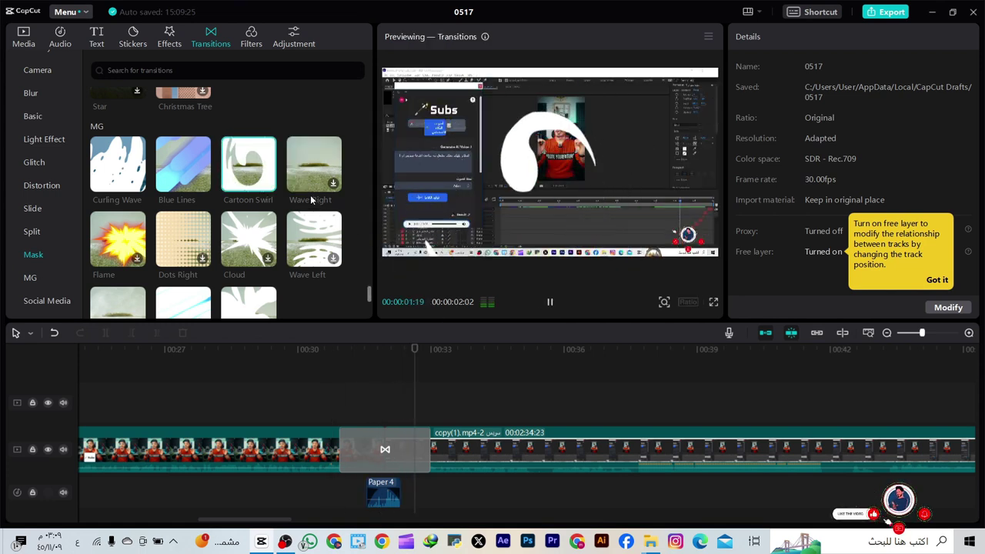
drag(315, 228, 429, 340)
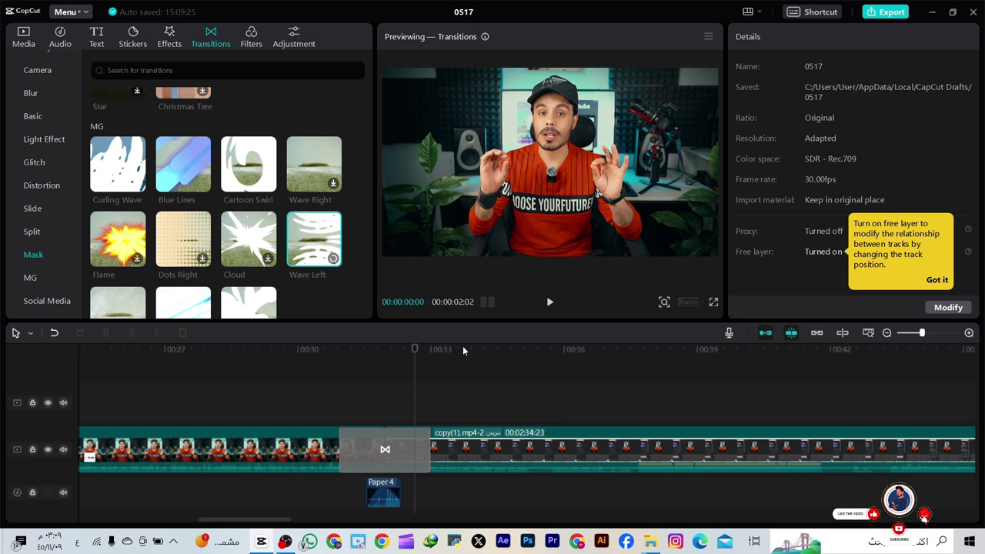
click(550, 301)
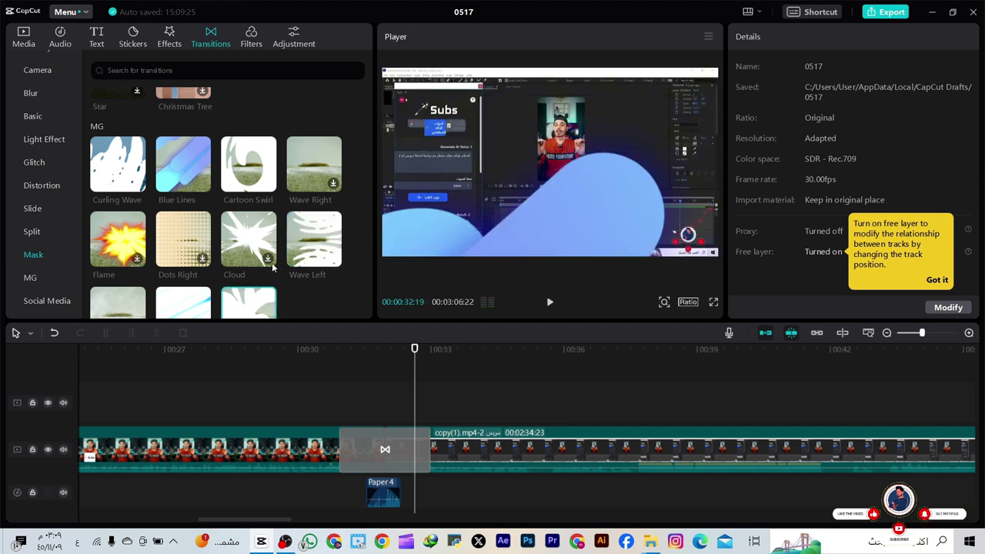
scroll(262, 271, down, 1)
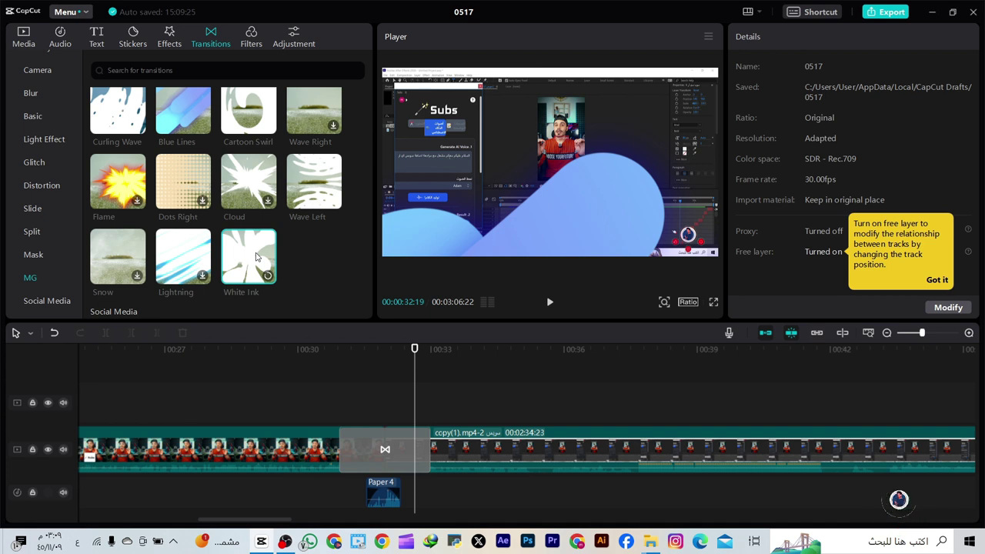
click(47, 301)
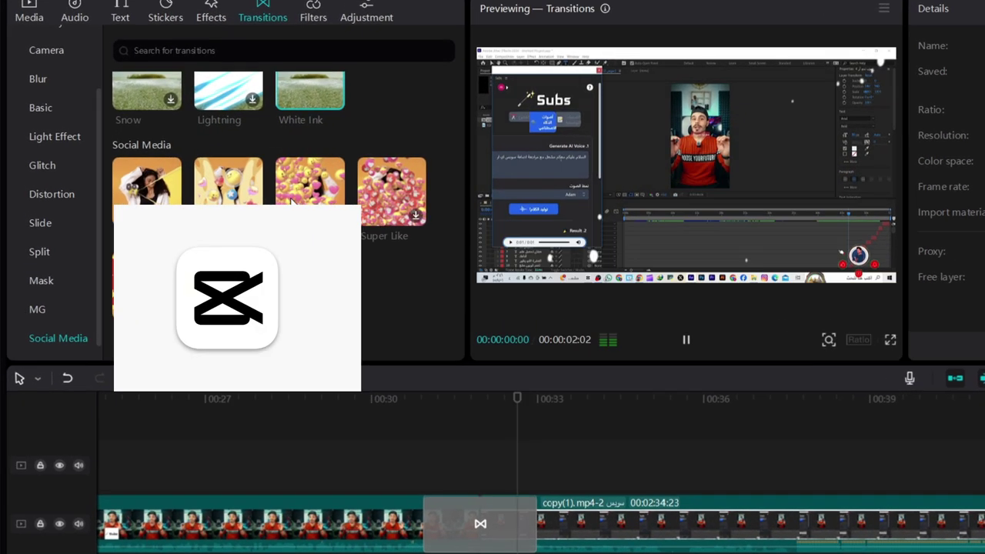
scroll(390, 326, up, 1)
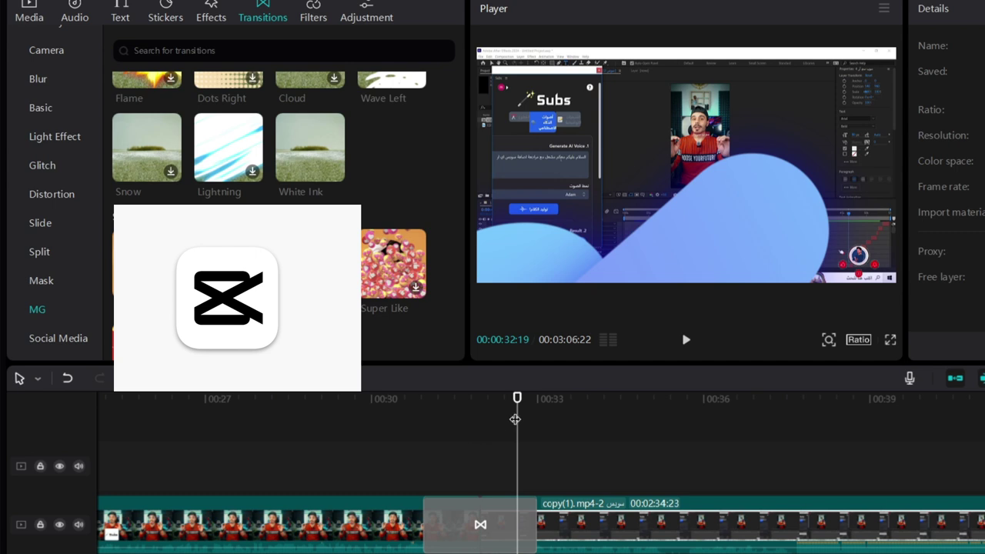
Step: Play the Blue Lines transition at the cut several times and look at Super Like from the Social Media category
drag(515, 420, 431, 451)
click(687, 340)
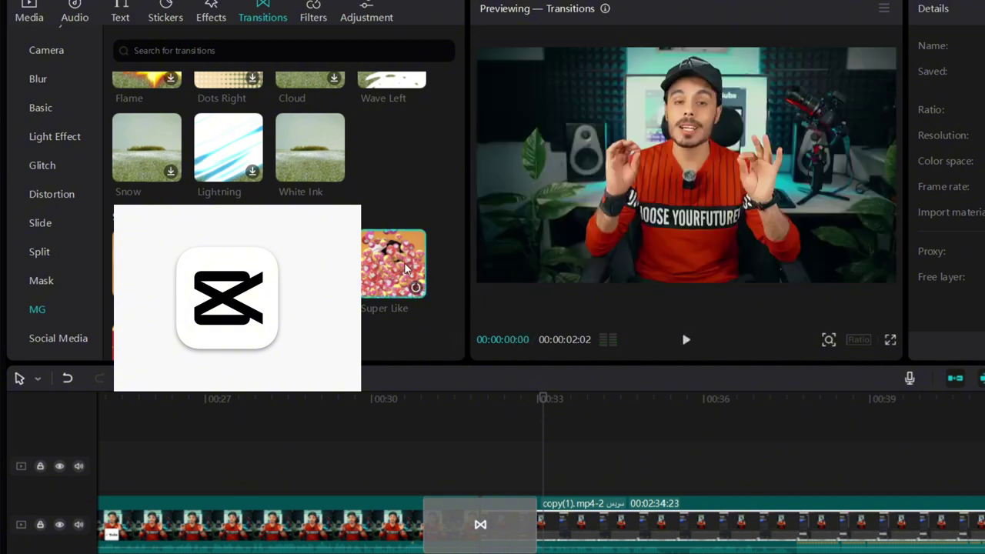
click(480, 408)
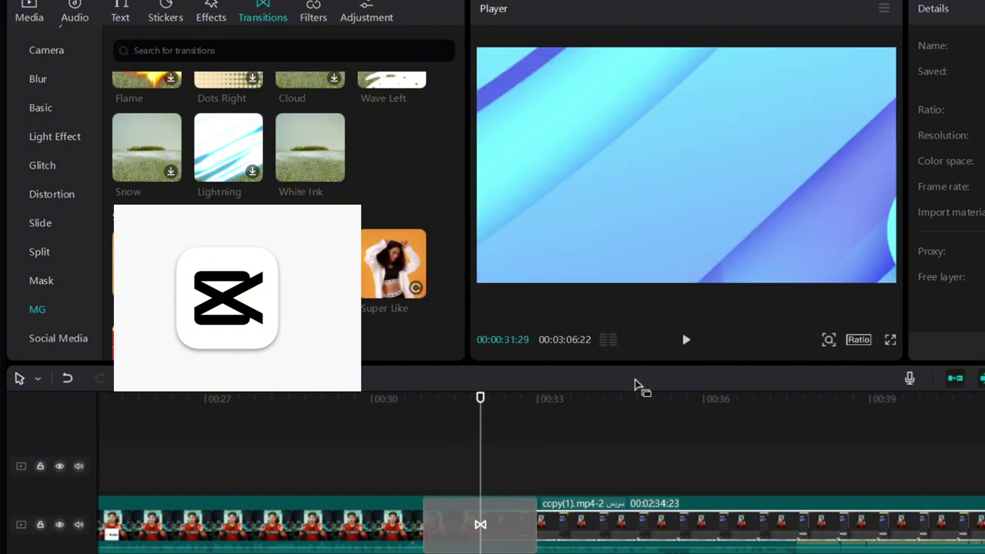
click(687, 342)
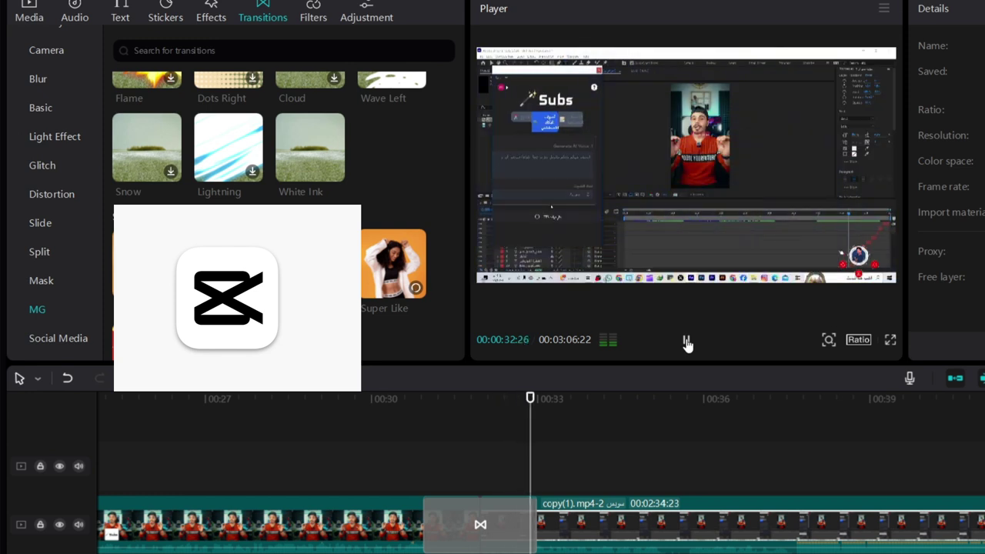
drag(542, 400, 471, 401)
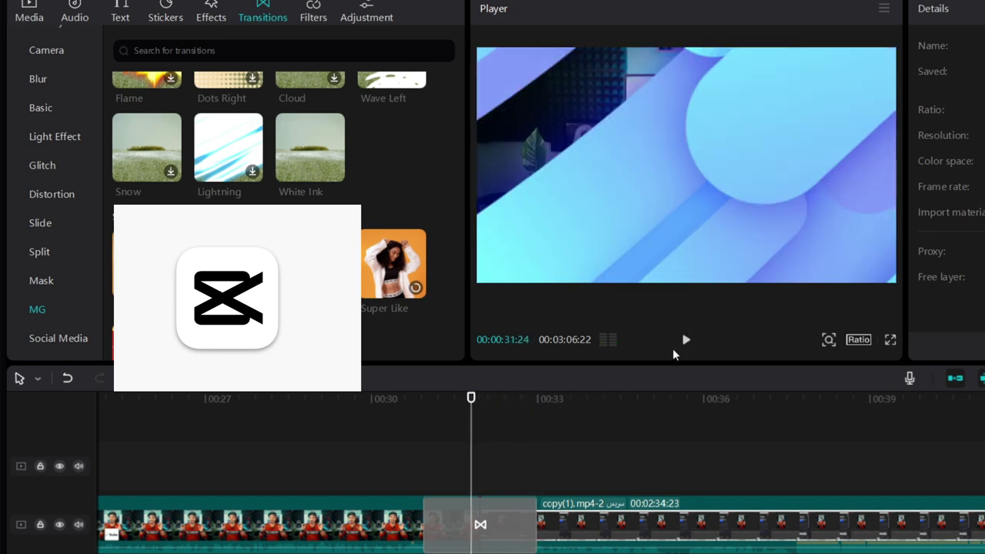
click(685, 342)
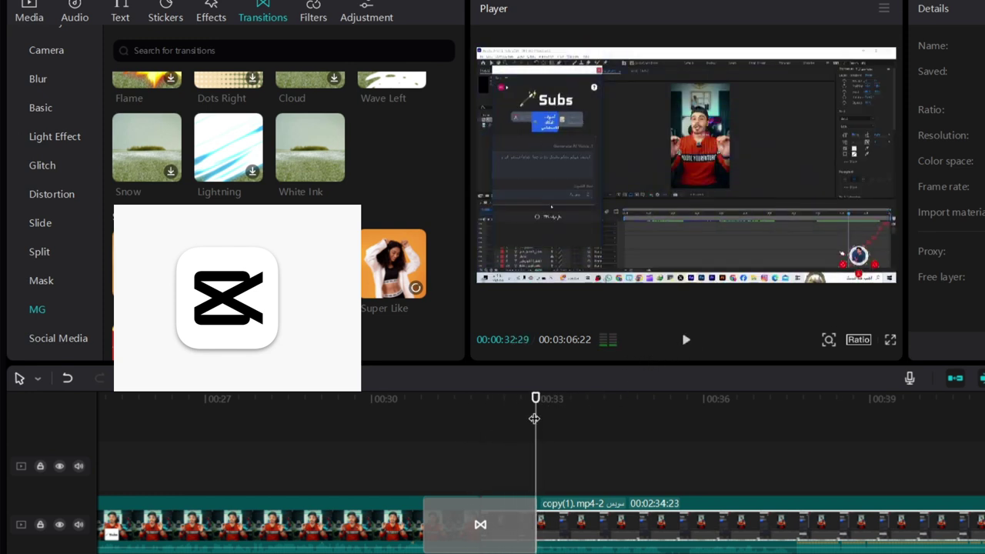
key(Up)
click(686, 342)
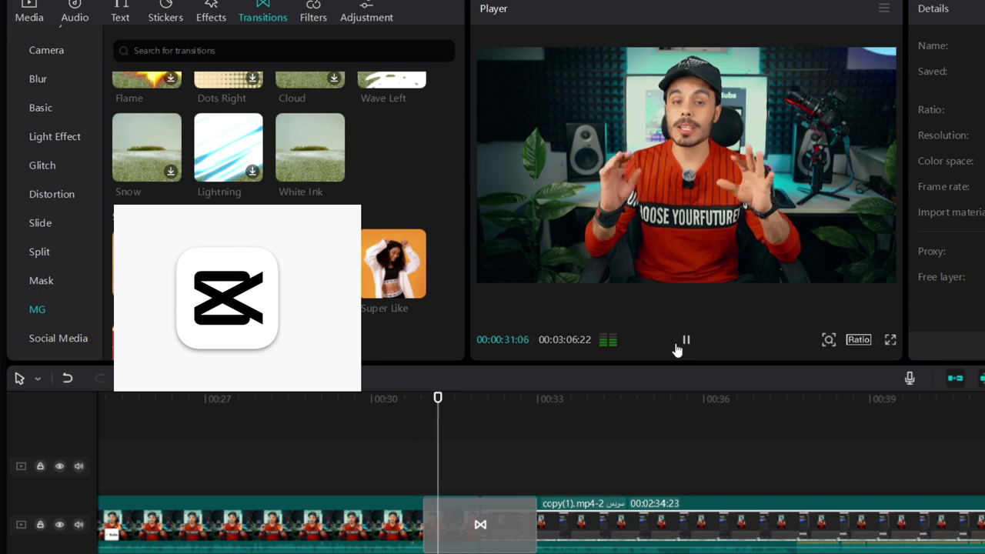
Step: Preview Super Like from the Social Media category, replace the transition at the cut with it and play it back
click(392, 263)
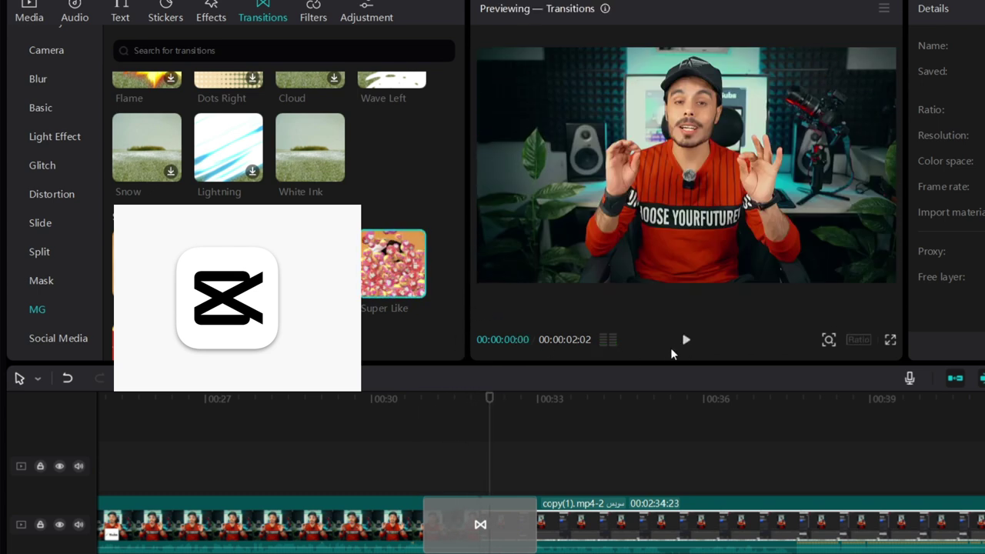
click(475, 524)
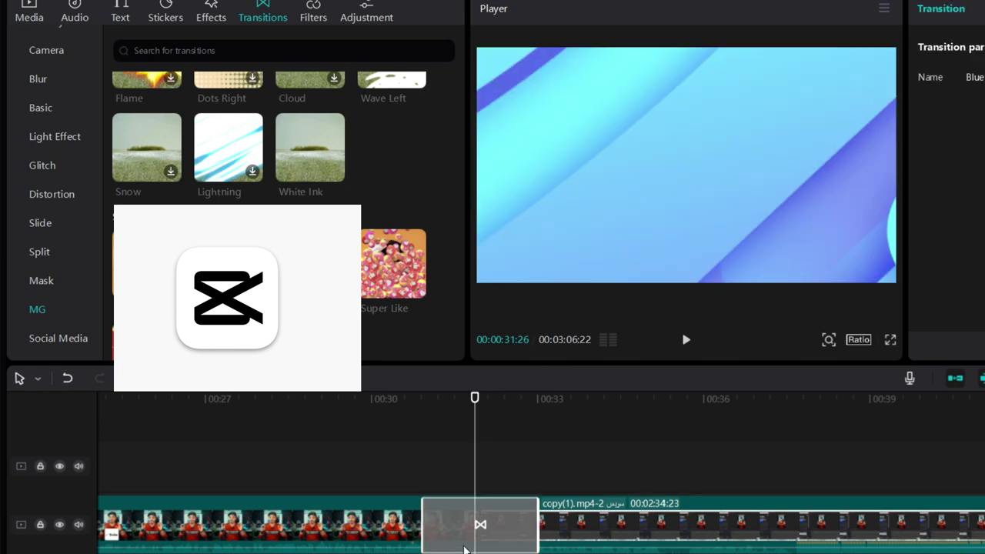
drag(393, 263, 452, 447)
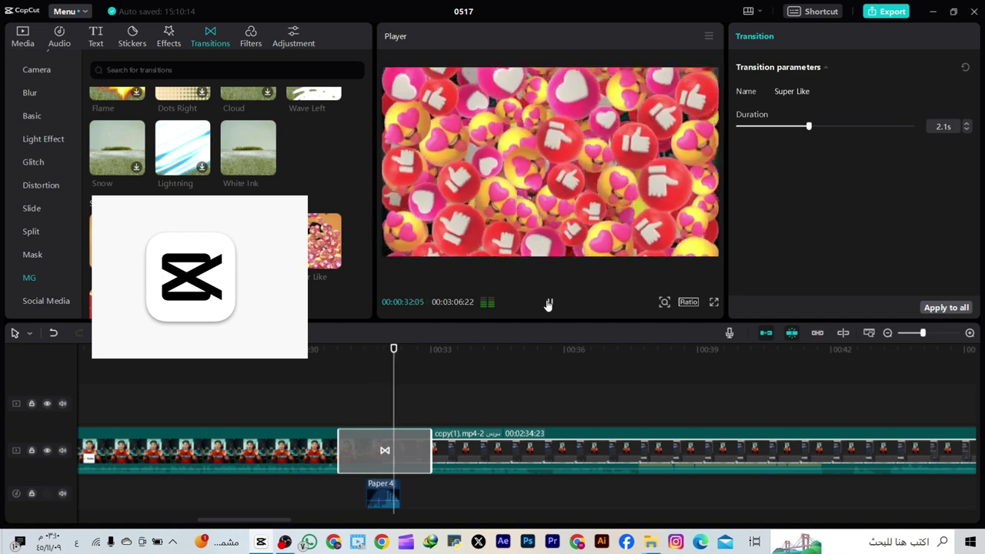
click(550, 302)
Step: Replace the transition at the cut with Recorder from the Social Media category and play it from just before the cut
click(46, 300)
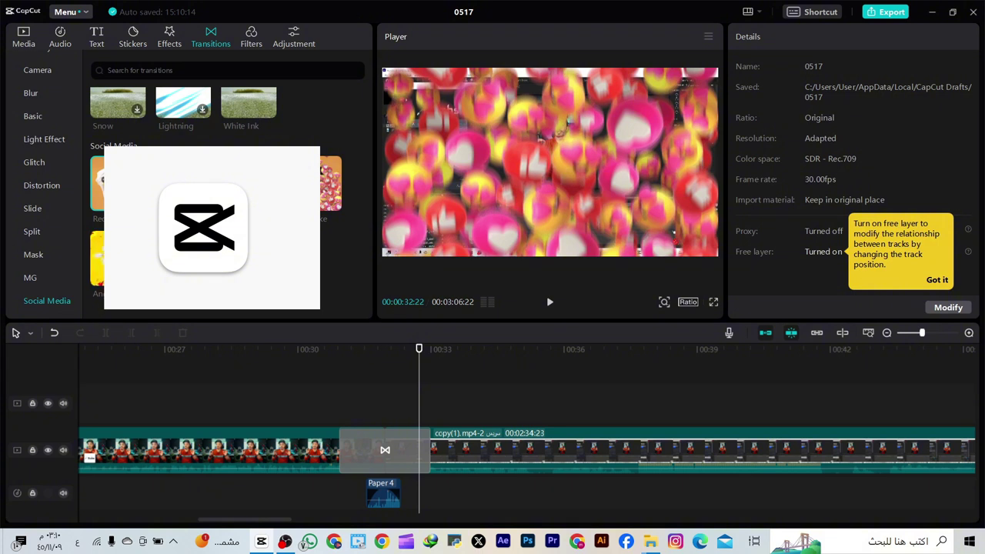
click(354, 435)
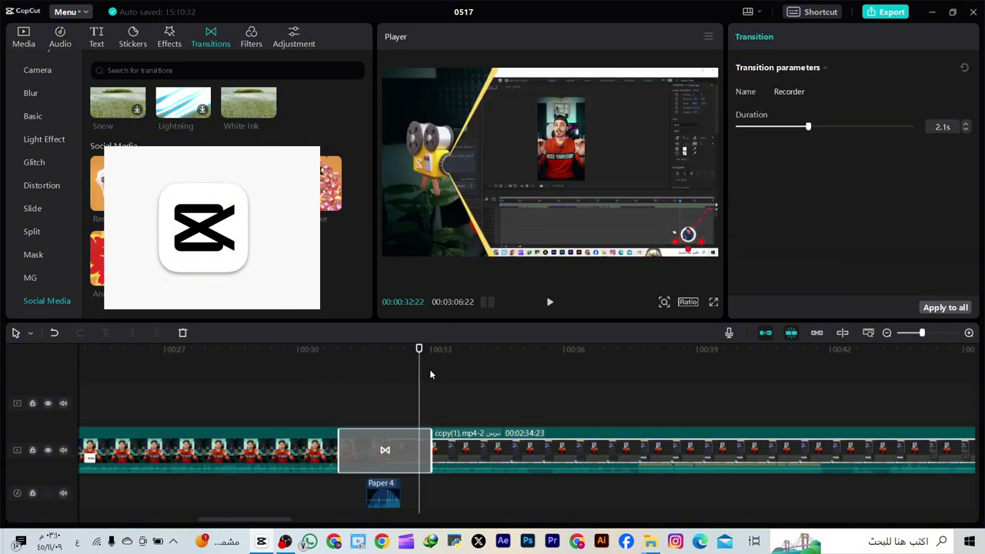
drag(420, 377, 311, 424)
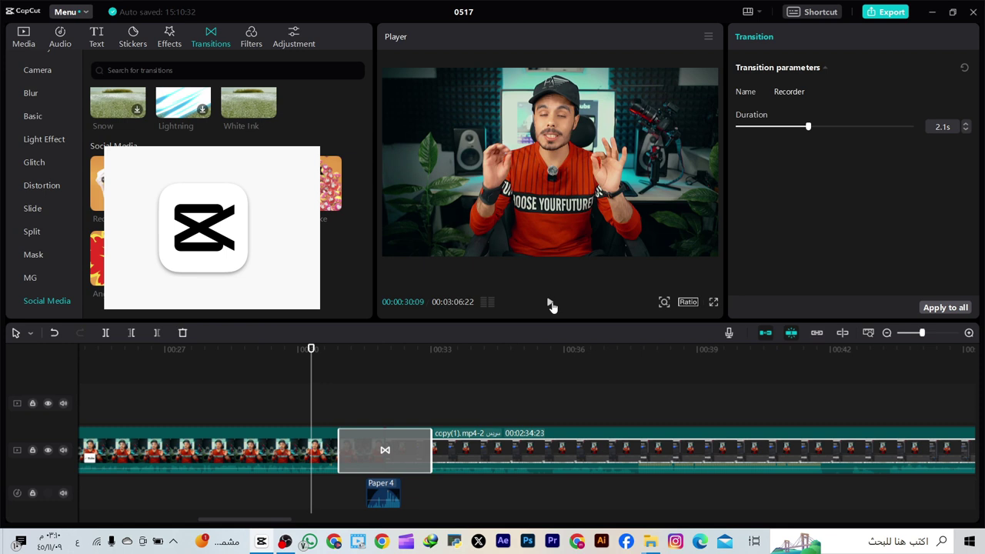
click(550, 303)
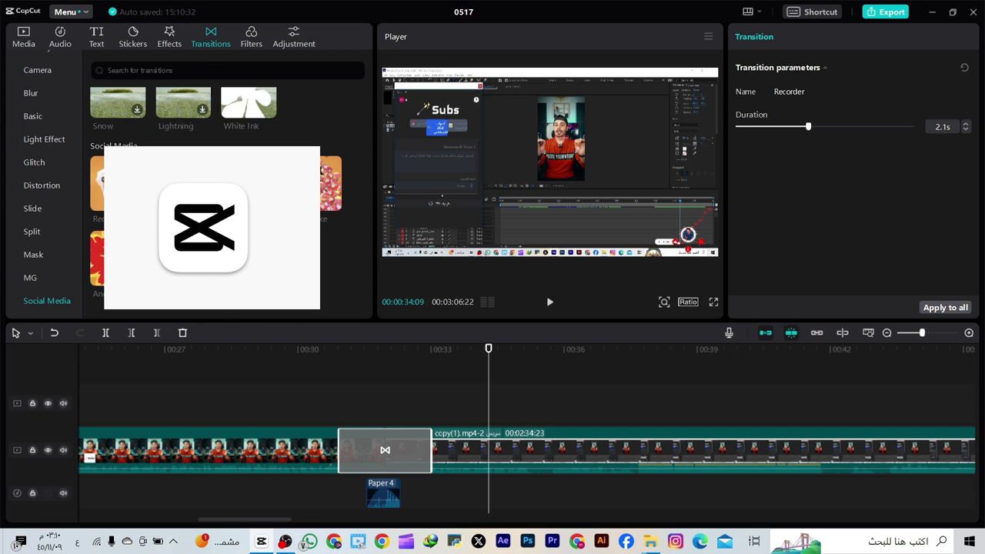
scroll(44, 254, up, 2)
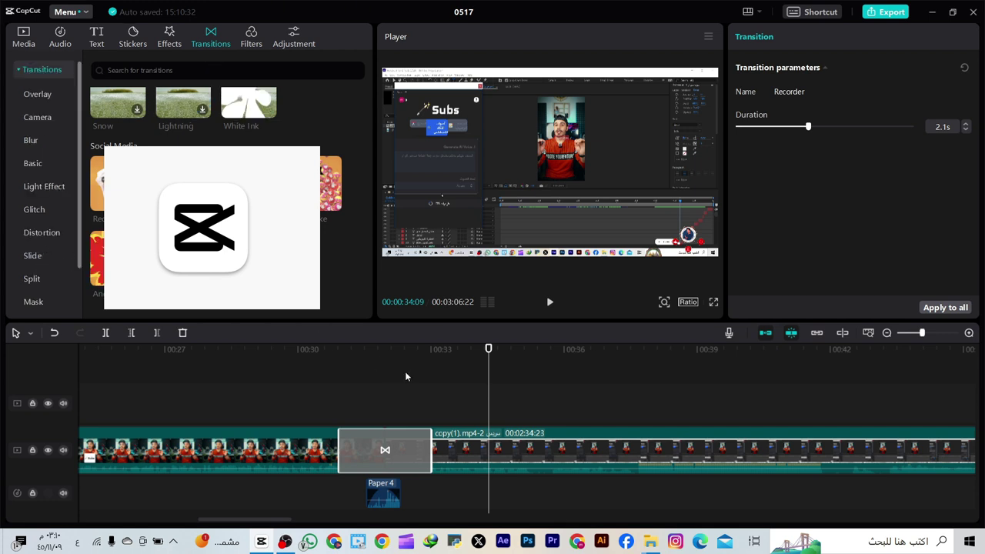